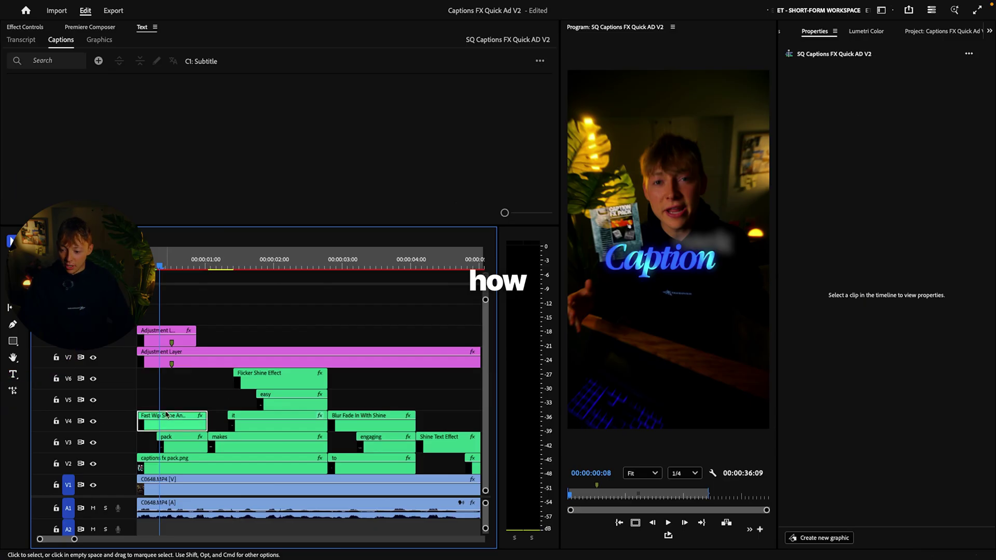
# - Select the Fast Wip Shine clip on track V4 to show its settings in Properties
pyautogui.click(166, 413)
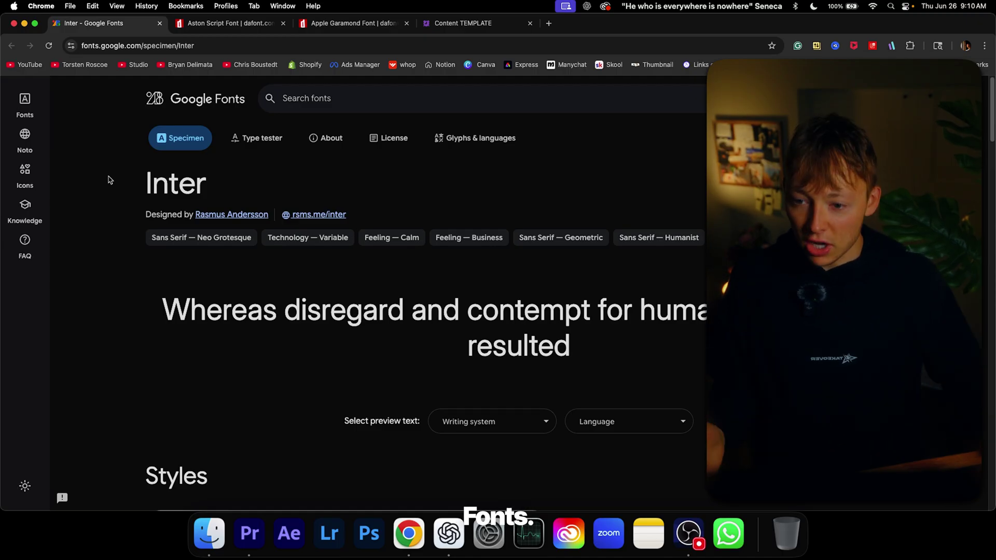
# - Scroll through Inter's Styles section to compare its weights from light to Black
pyautogui.scroll(-10, 83, 218)
pyautogui.scroll(-13, 83, 225)
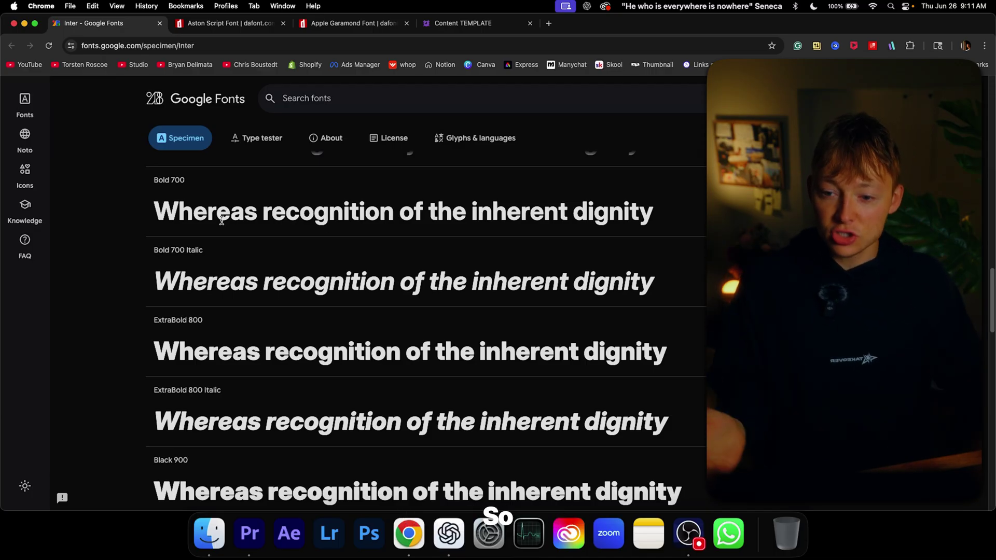
pyautogui.scroll(-6, 313, 250)
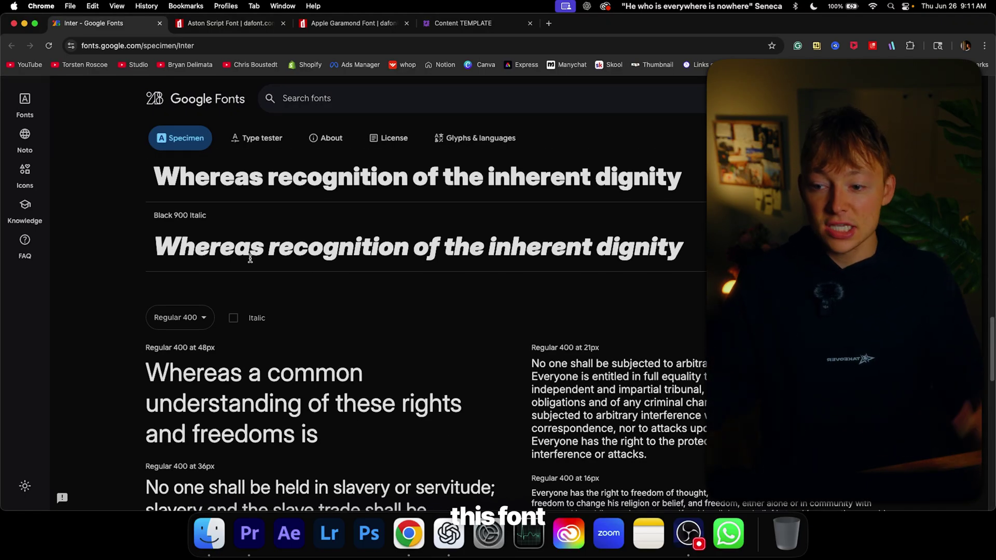
pyautogui.scroll(-8, 250, 259)
pyautogui.scroll(5, 254, 267)
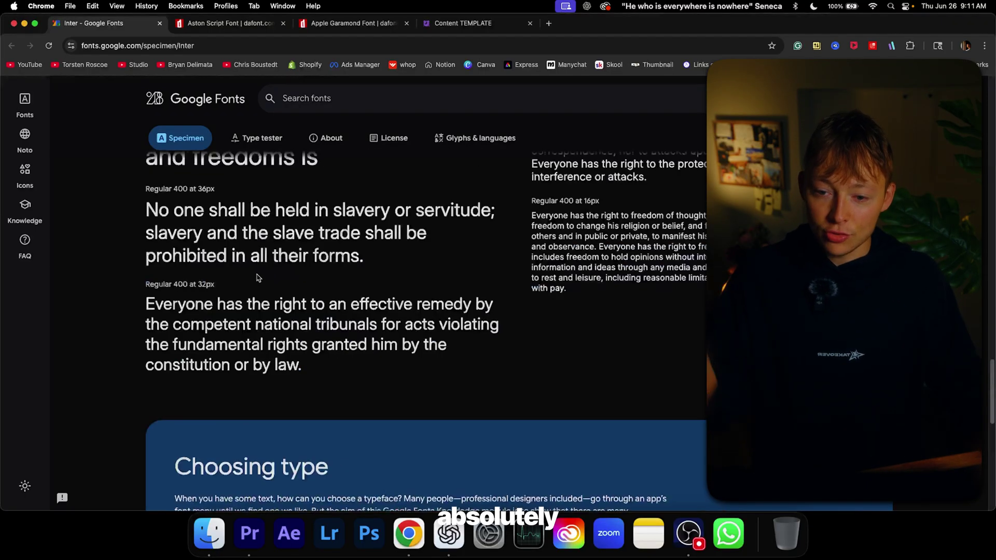
pyautogui.scroll(5, 256, 278)
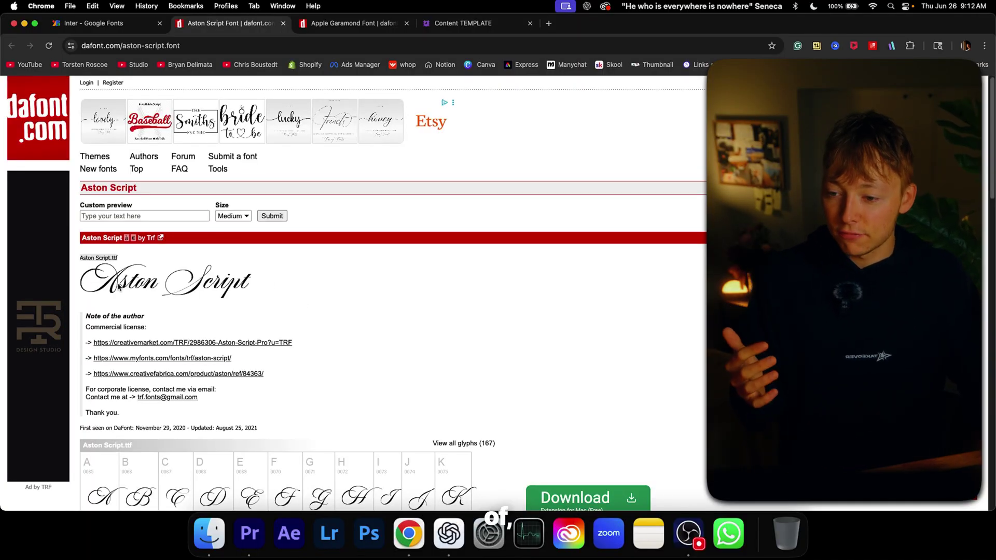
# - Scroll the Aston Script page down to its glyph grid and back, then go to Apple Garamond
pyautogui.scroll(-2, 231, 278)
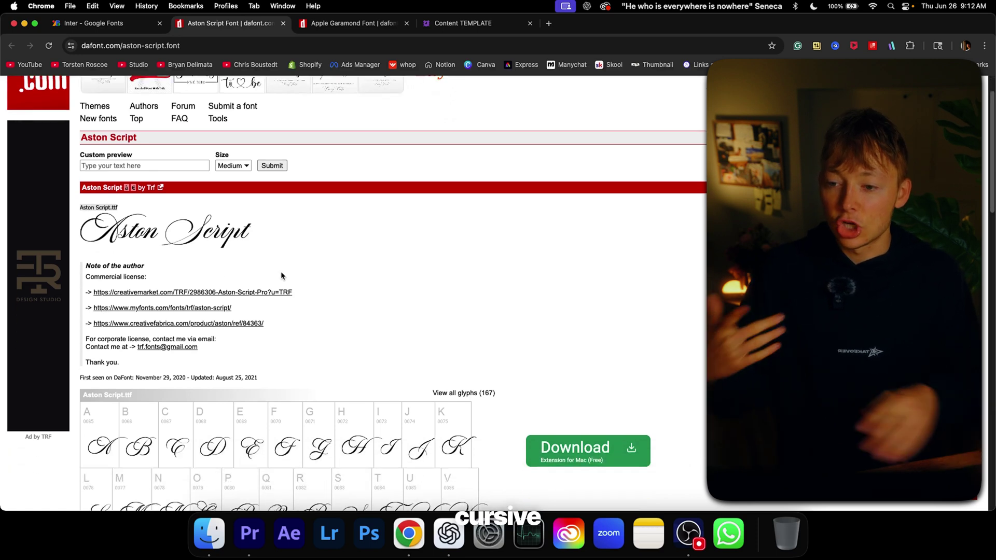
pyautogui.scroll(2, 288, 271)
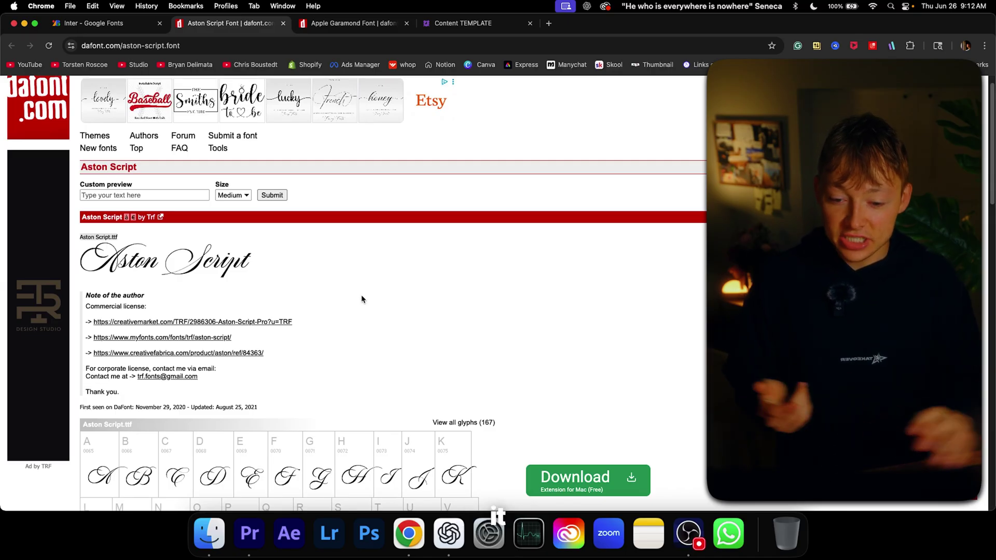
pyautogui.scroll(-6, 366, 298)
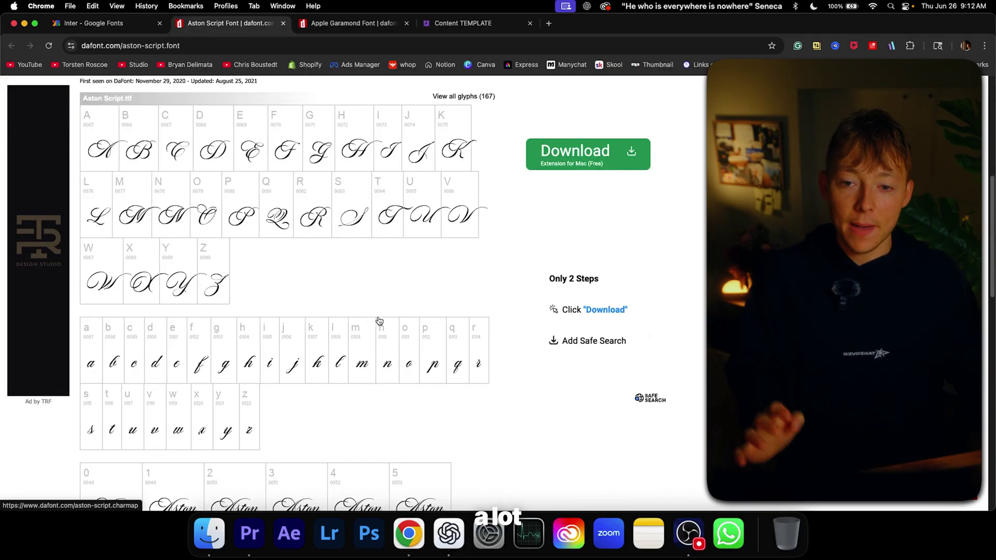
pyautogui.scroll(7, 379, 320)
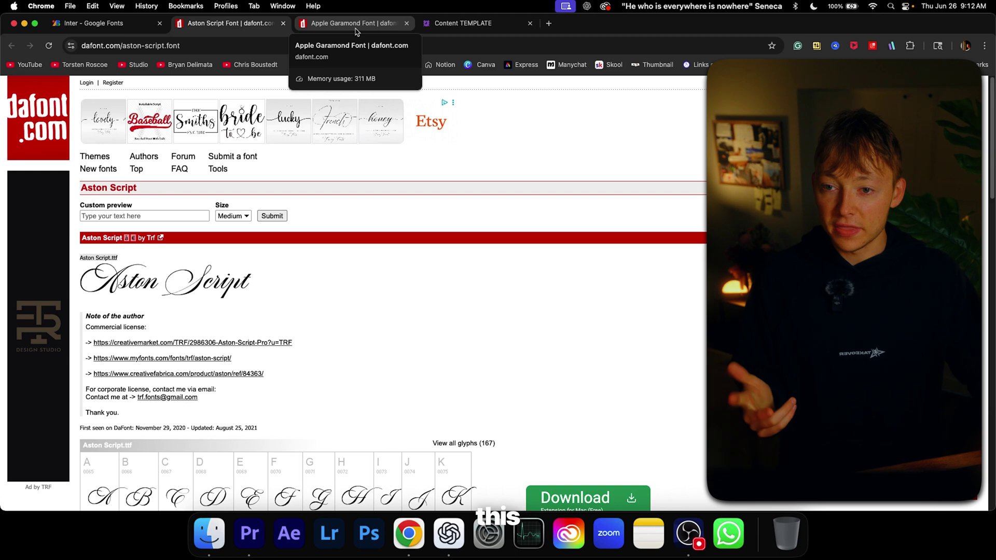
pyautogui.click(356, 27)
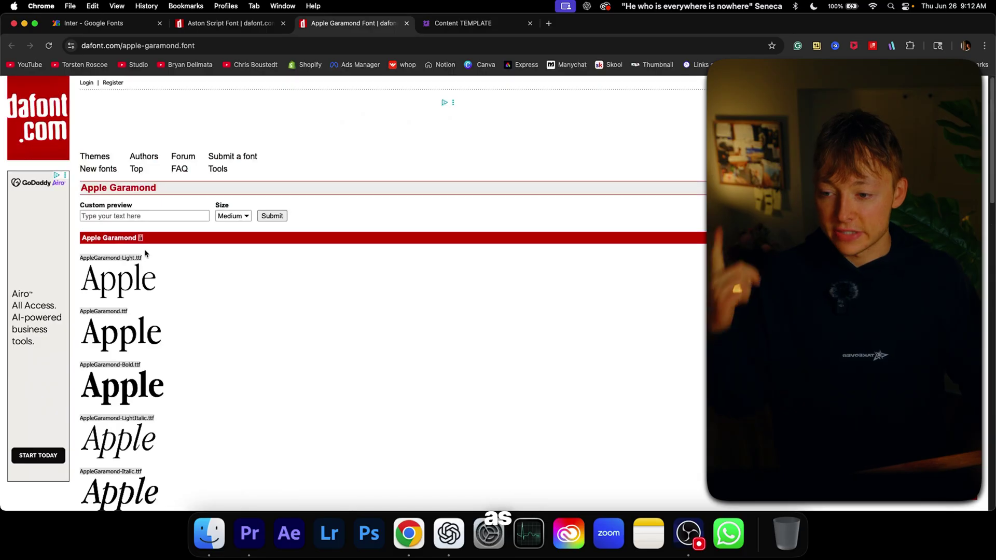
# - Scroll through Apple Garamond's Light, Regular, Bold and Italic samples down to the glyph table
pyautogui.scroll(-3, 192, 266)
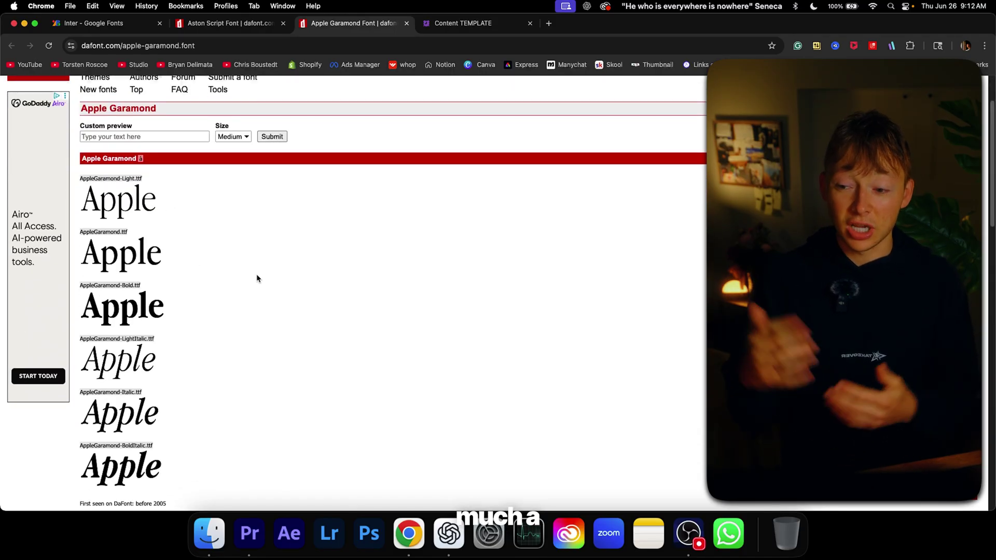
pyautogui.scroll(-3, 256, 277)
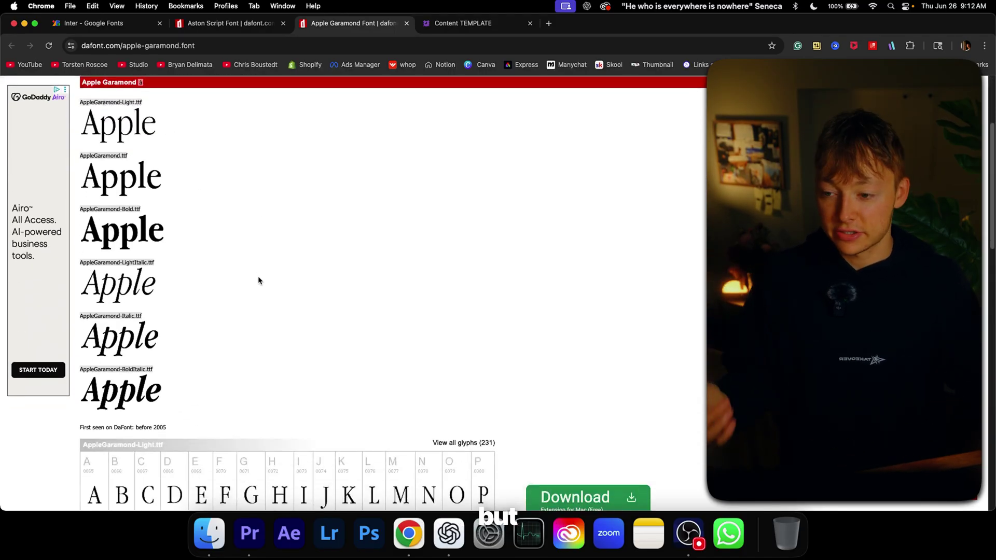
pyautogui.scroll(-1, 187, 344)
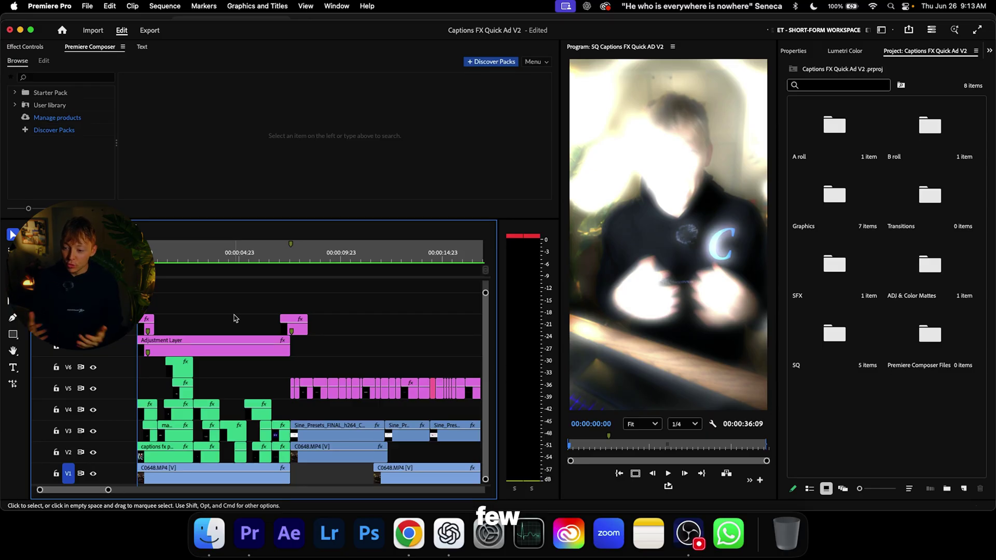
# - Play the sequence from the start with the volume raised, then stop
pyautogui.press('space')
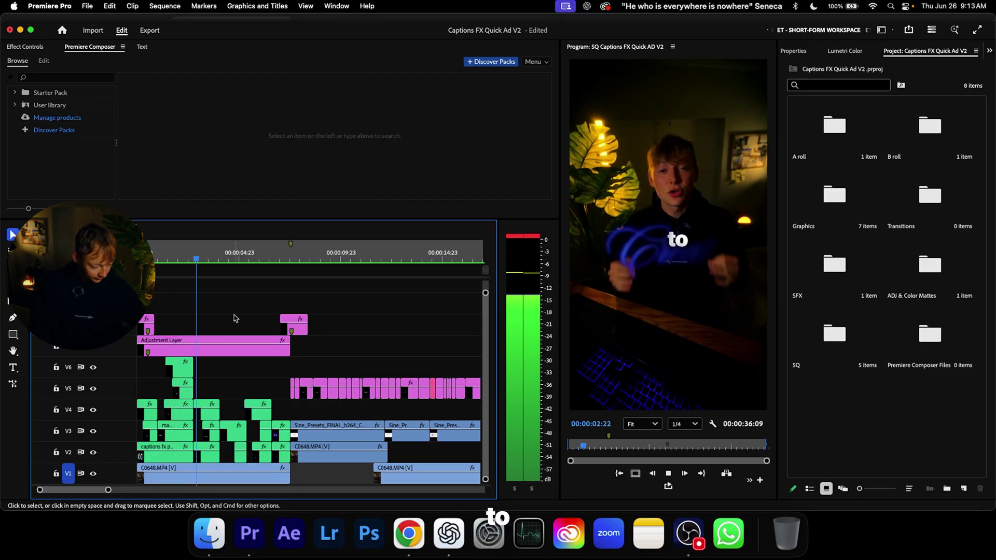
pyautogui.press('XF86AudioLowerVolume')
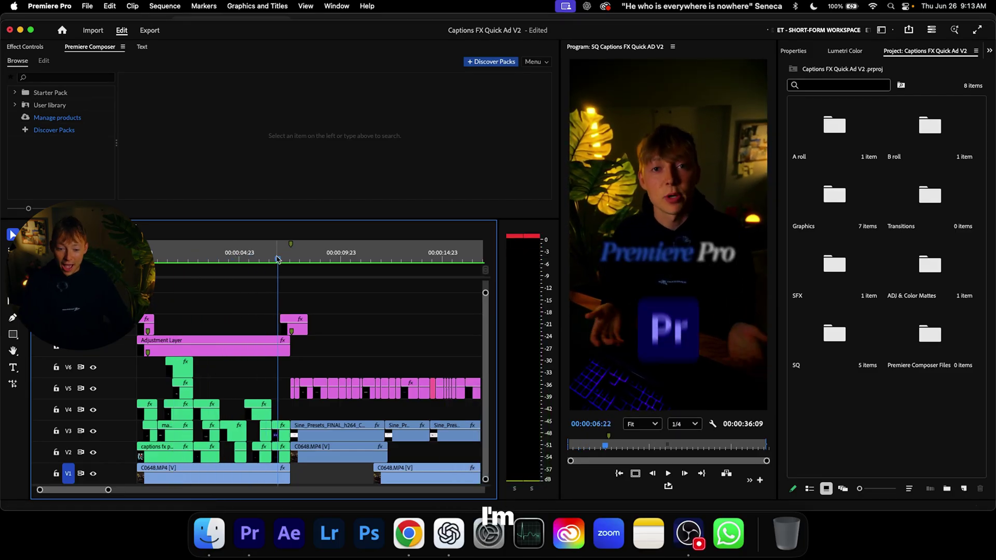
pyautogui.press('space')
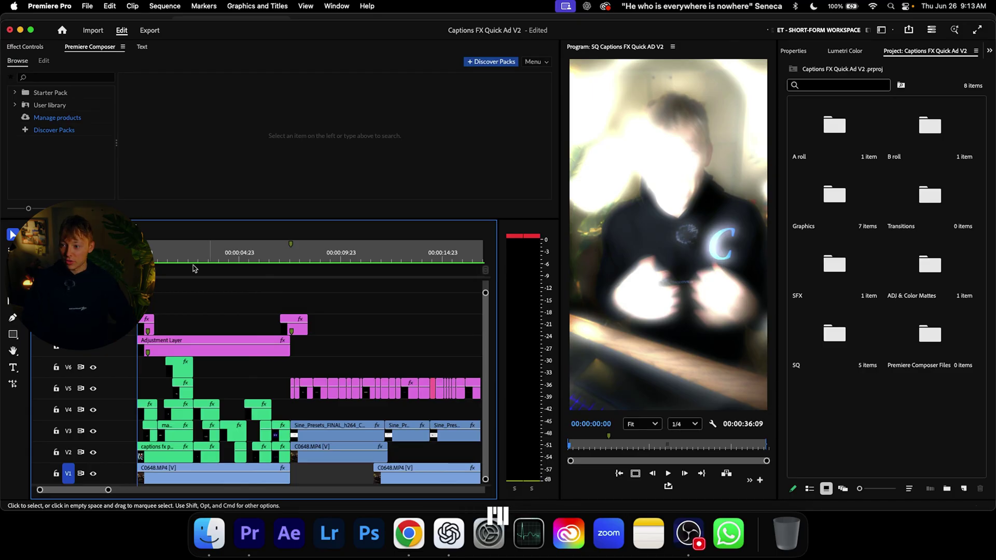
# - Switch the editor to full screen and preview the animated captions
pyautogui.press('ctrl+super+f')
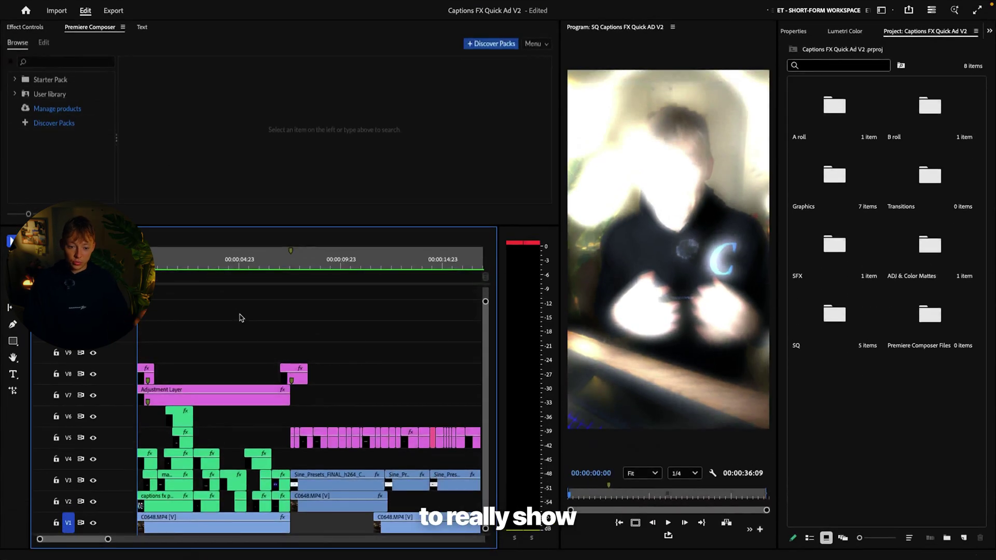
pyautogui.press('space')
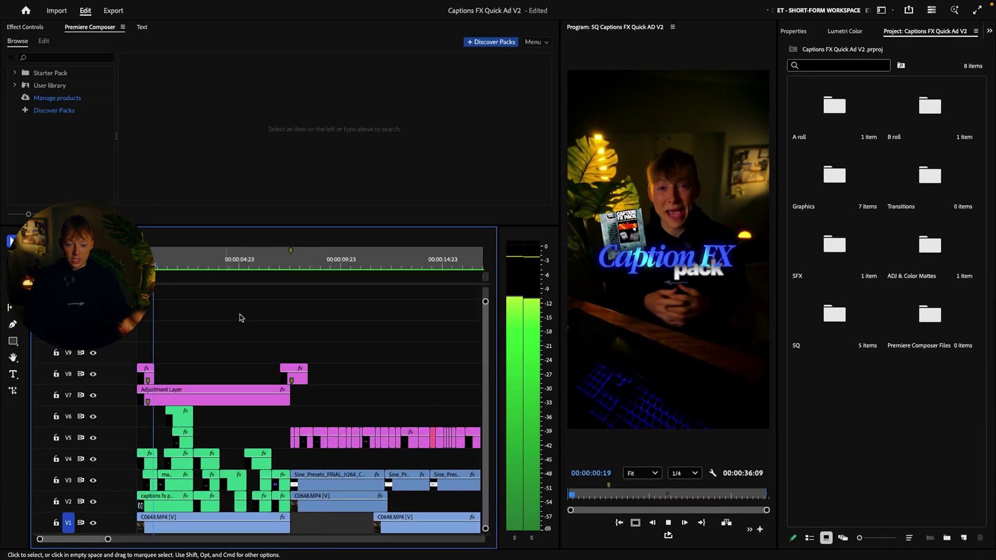
pyautogui.press('space')
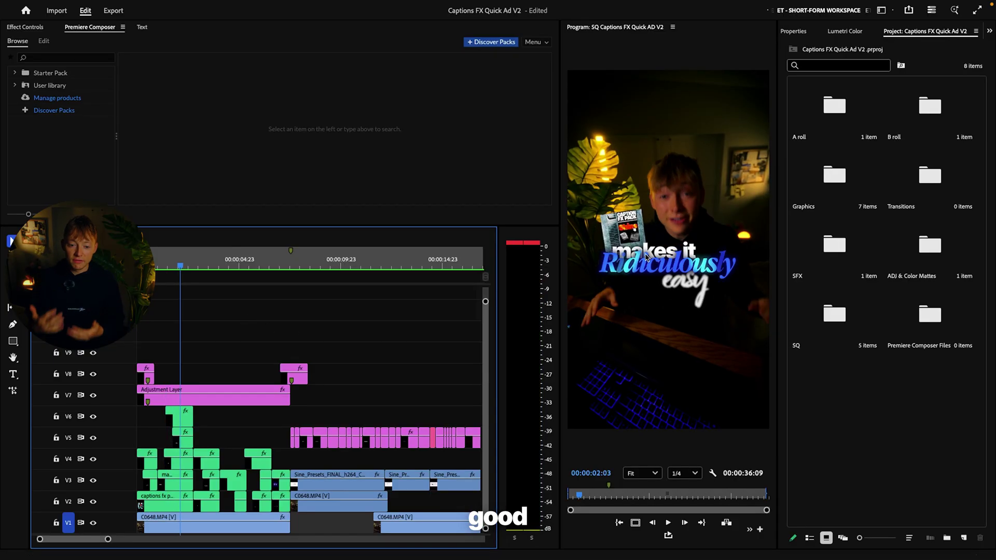
pyautogui.press('space')
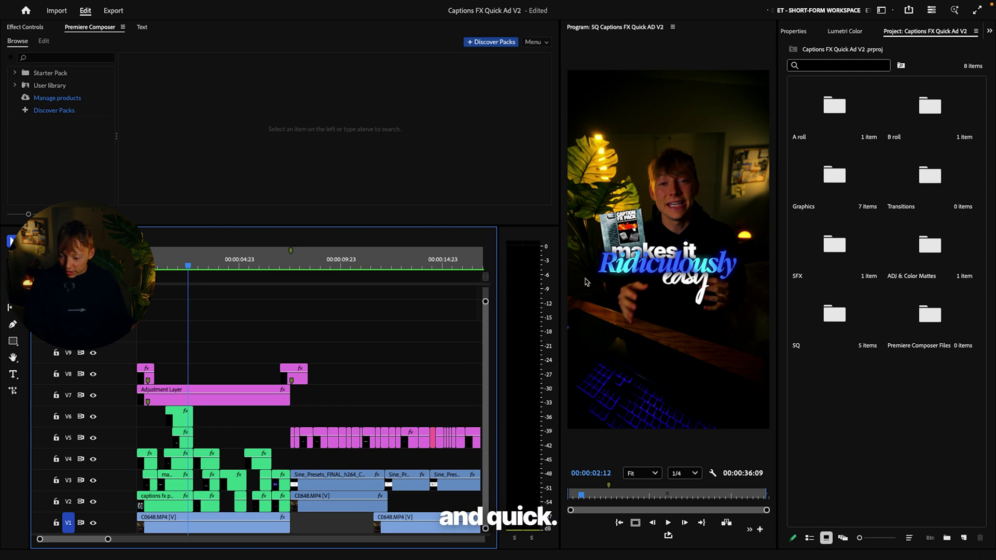
pyautogui.press('space')
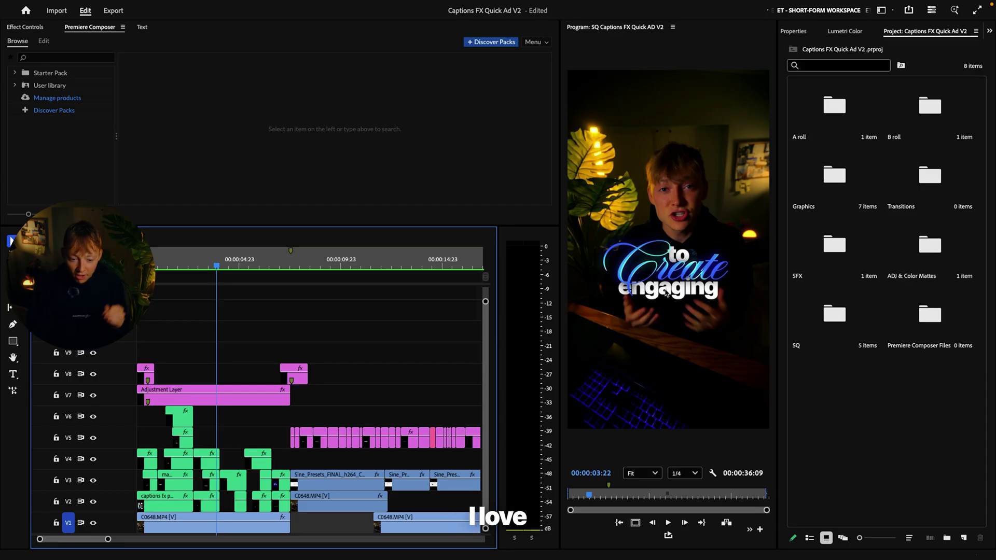
pyautogui.press('space')
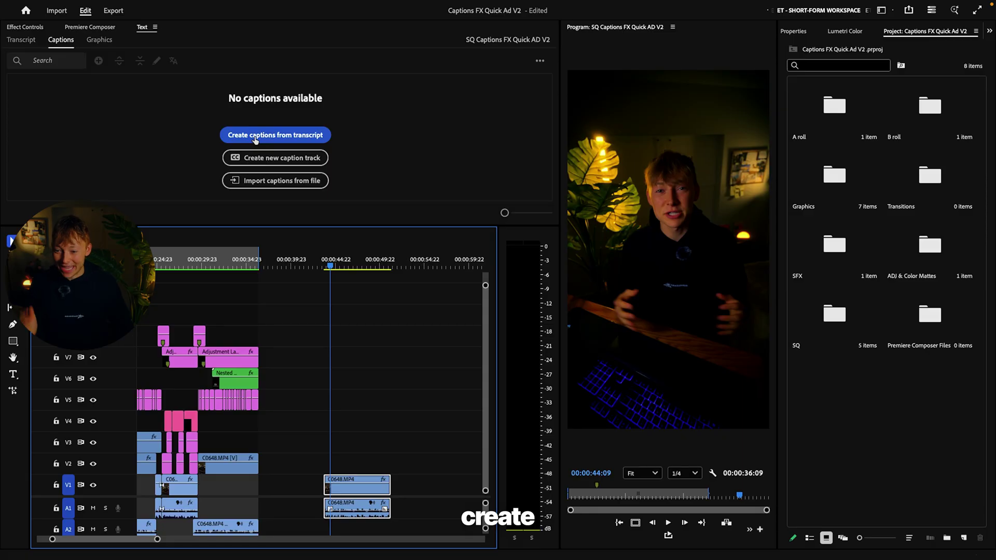
# - Create transcript captions with a 7-character maximum length and 1.2-second minimum duration
pyautogui.click(275, 135)
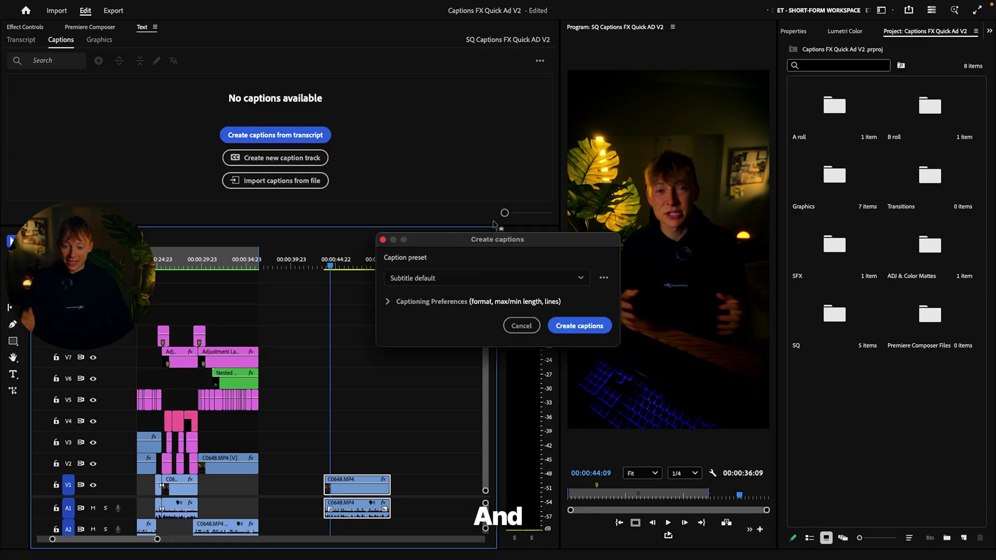
pyautogui.click(343, 164)
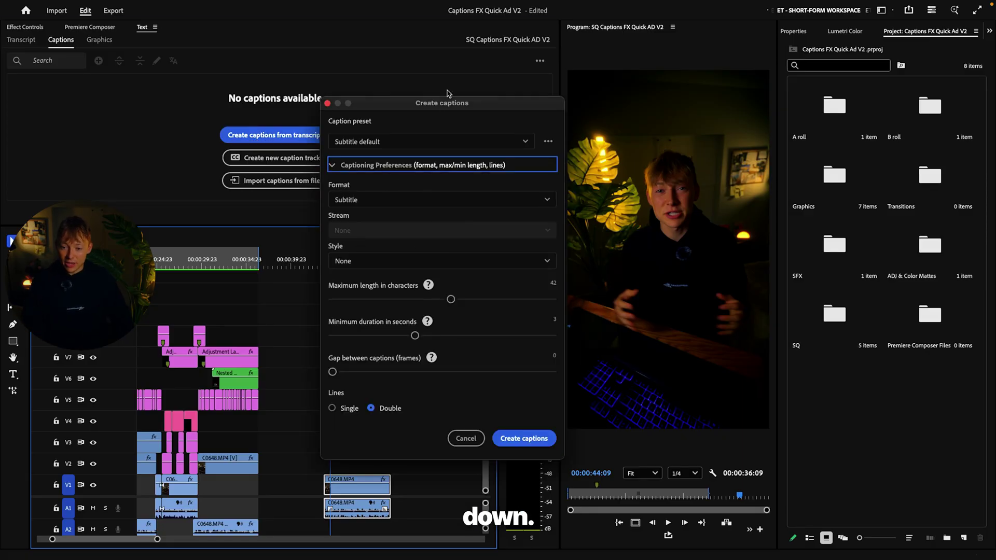
pyautogui.moveTo(444, 270); pyautogui.dragTo(349, 326)
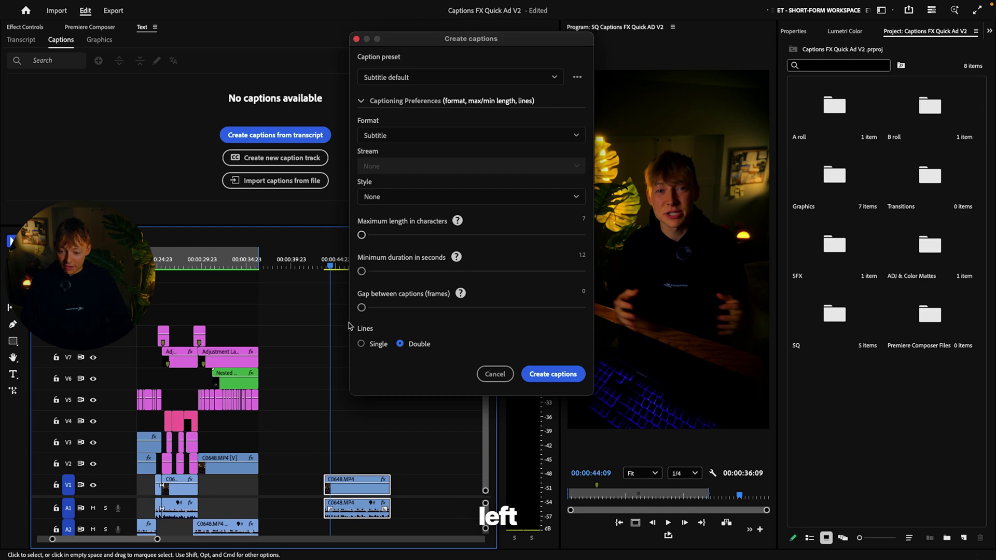
pyautogui.click(564, 375)
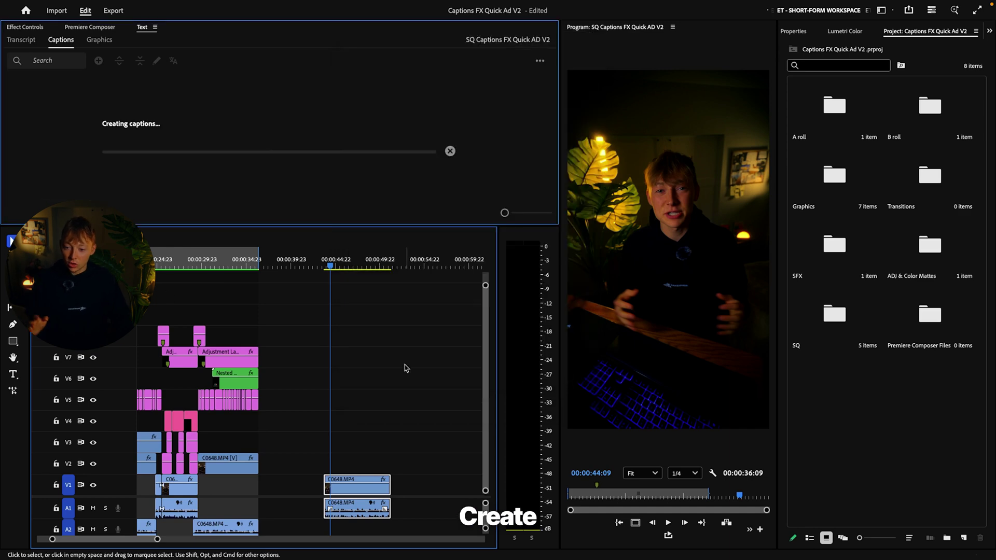
# - Select all the generated caption clips in the timeline
pyautogui.hscroll(-10, 270, 284)
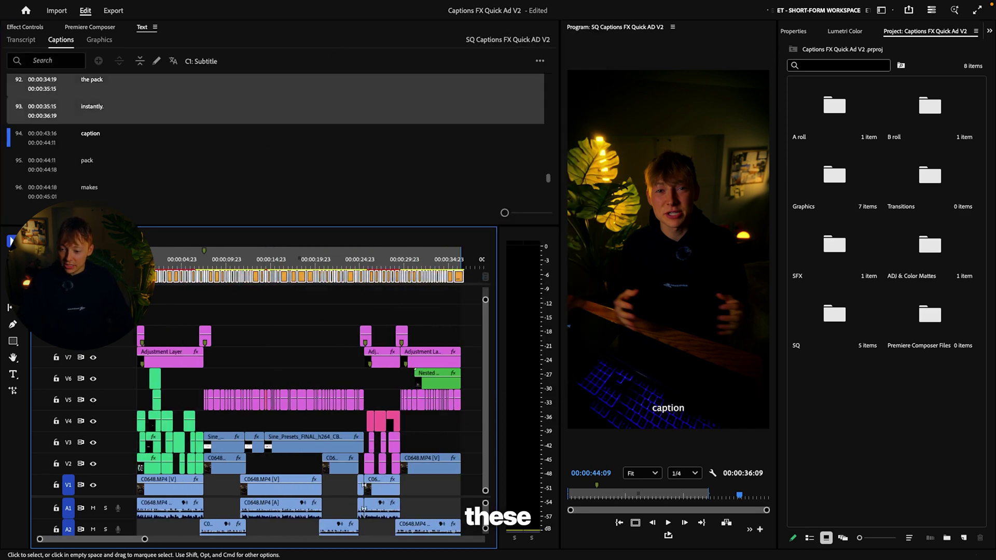
pyautogui.hscroll(10, 271, 280)
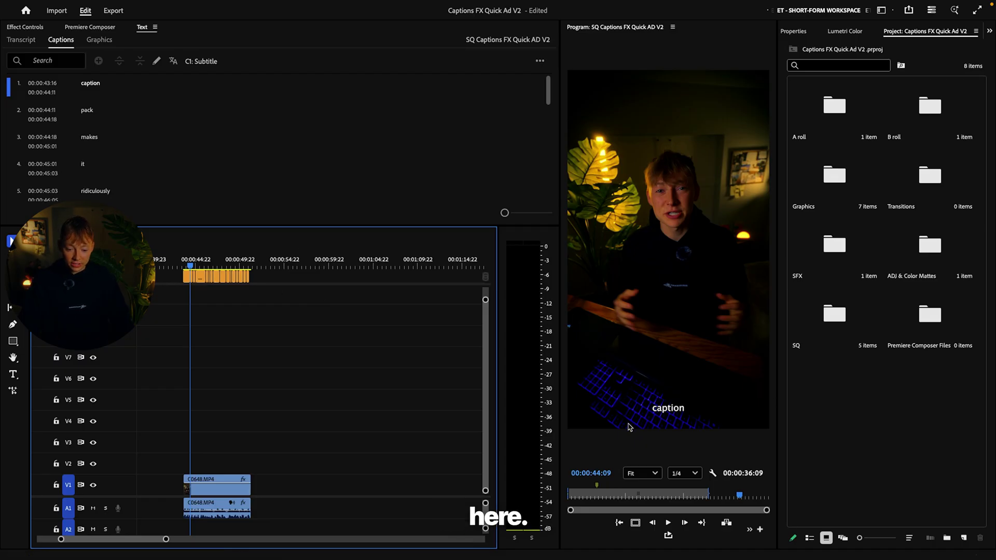
pyautogui.moveTo(280, 247); pyautogui.dragTo(156, 291)
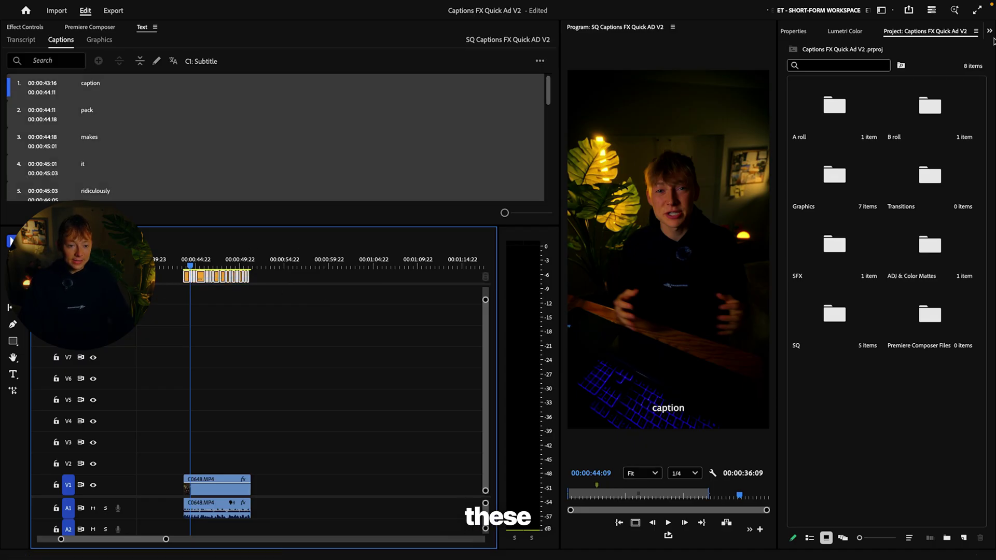
# - Raise the selected captions slightly, setting their Y position to -33
pyautogui.click(793, 31)
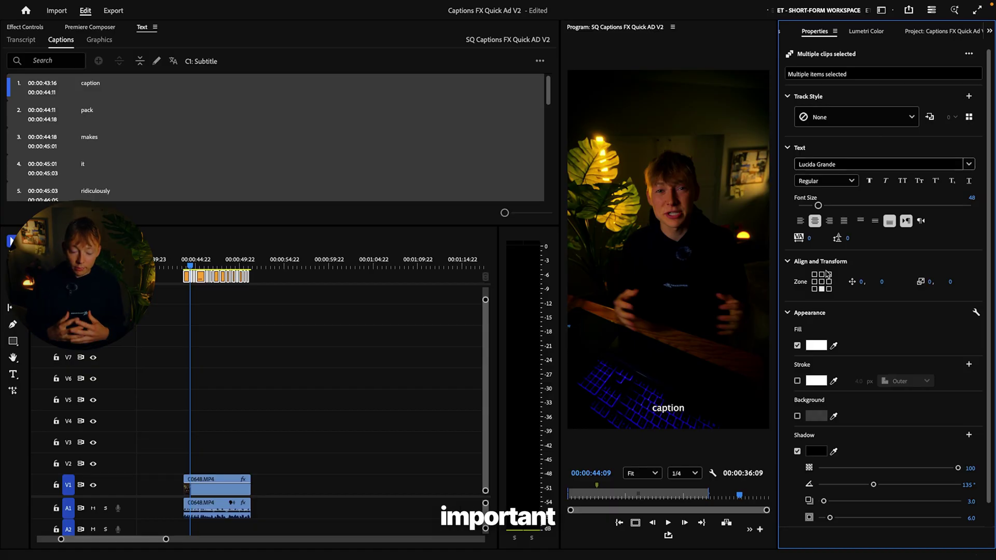
pyautogui.click(821, 282)
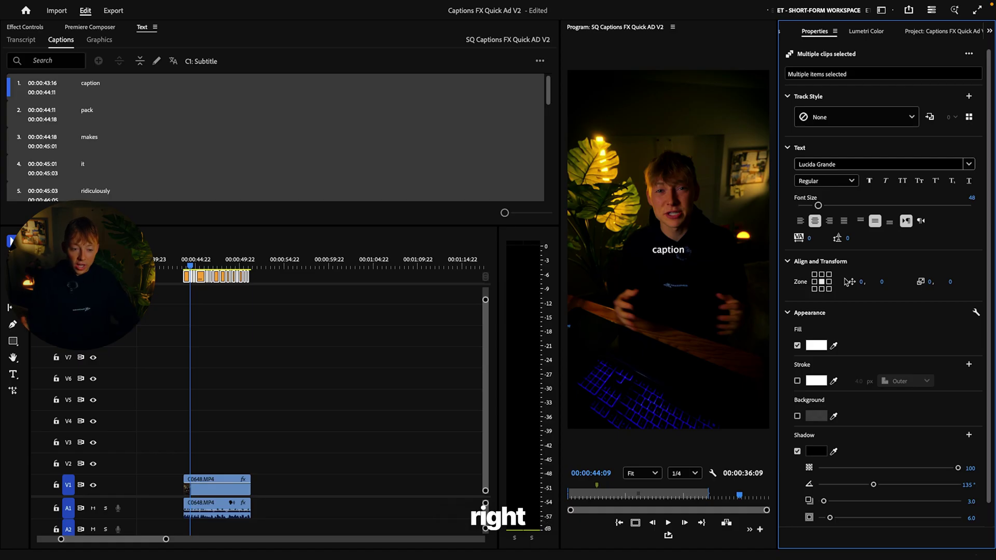
pyautogui.moveTo(883, 282); pyautogui.dragTo(860, 276)
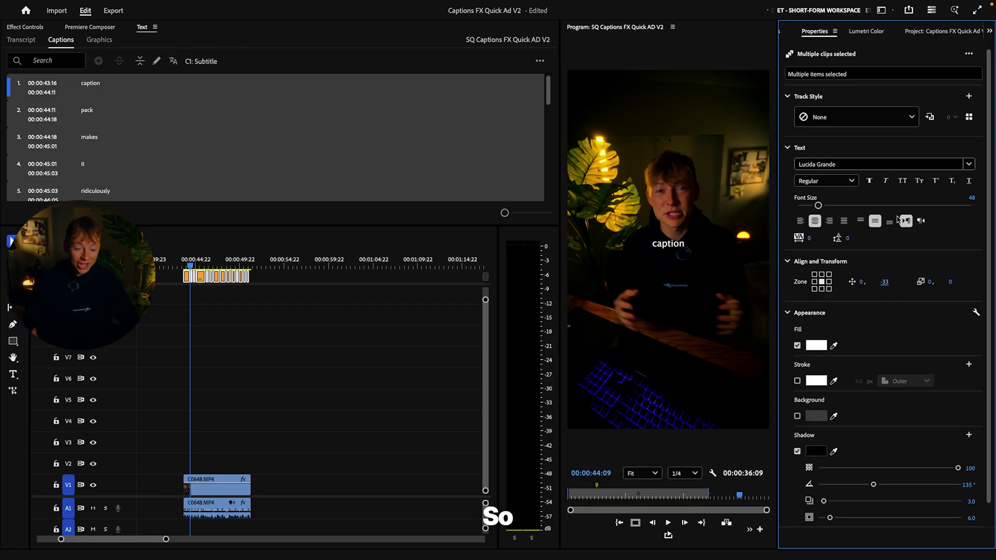
# - Set the caption font to Inter Black
pyautogui.click(968, 165)
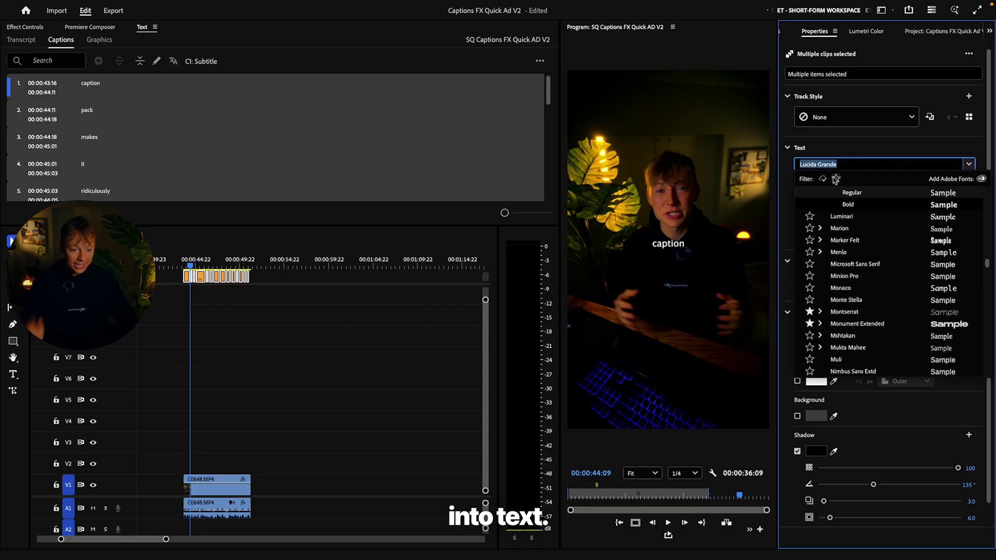
pyautogui.write('inter')
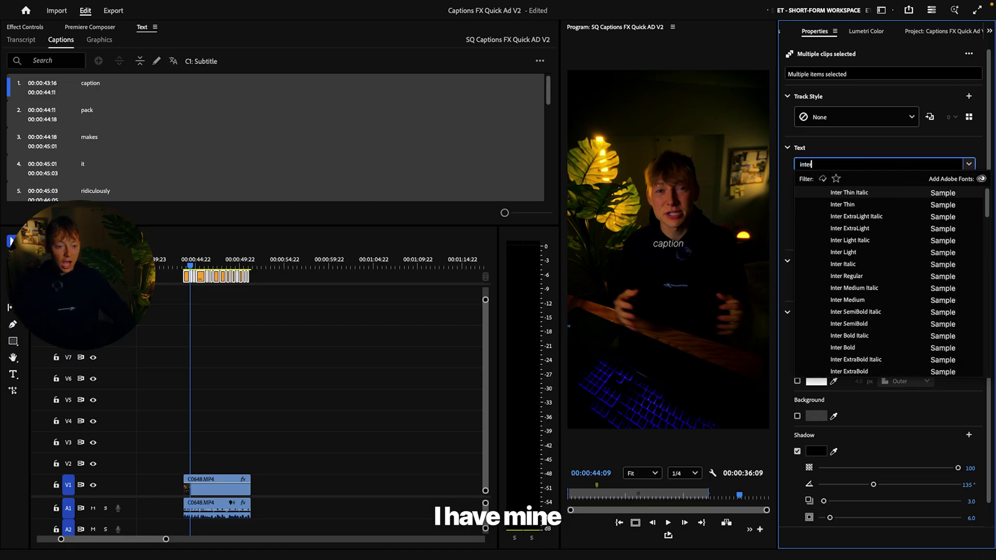
pyautogui.click(835, 179)
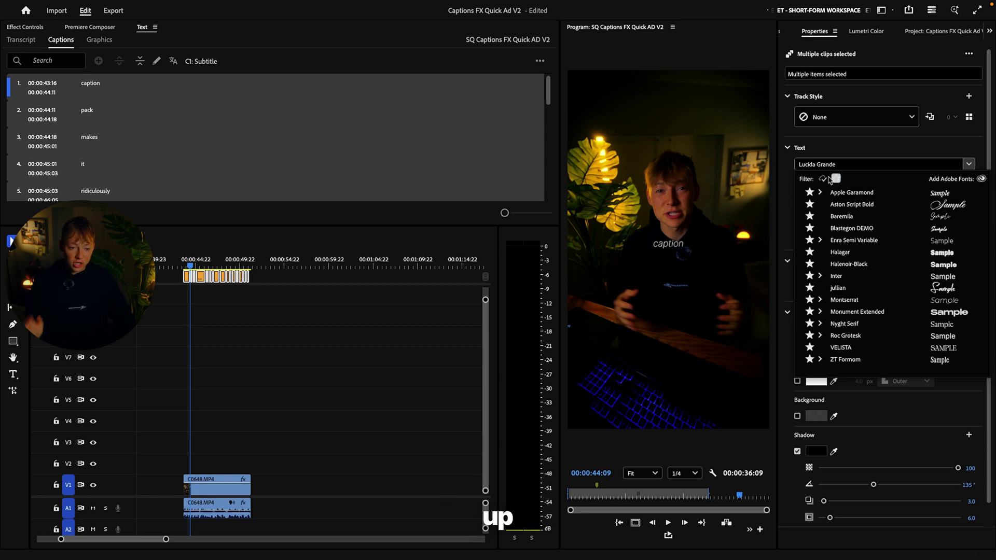
pyautogui.click(820, 277)
pyautogui.scroll(-5, 840, 272)
pyautogui.click(857, 361)
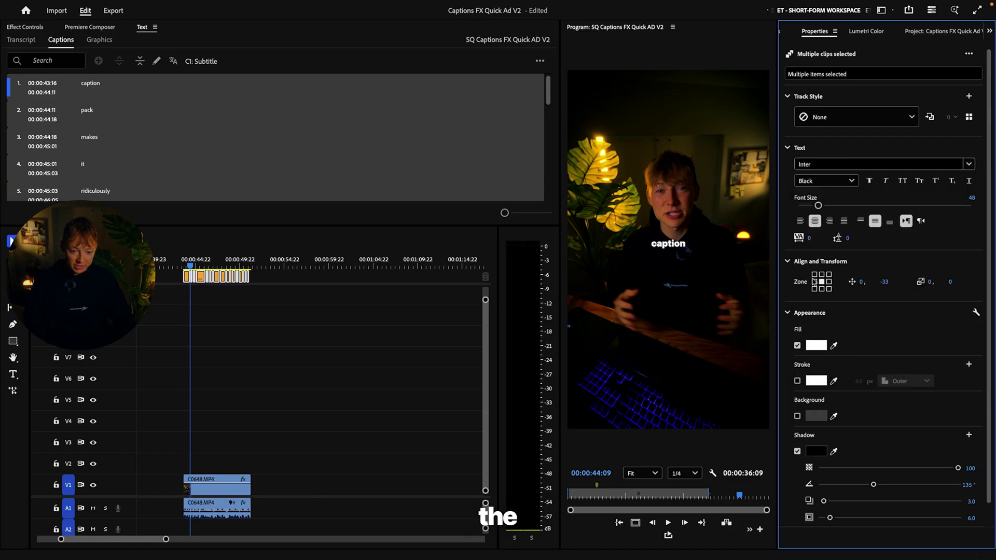
# - Turn off the caption shadow, enlarge the text to size 95, and preview it
pyautogui.click(797, 451)
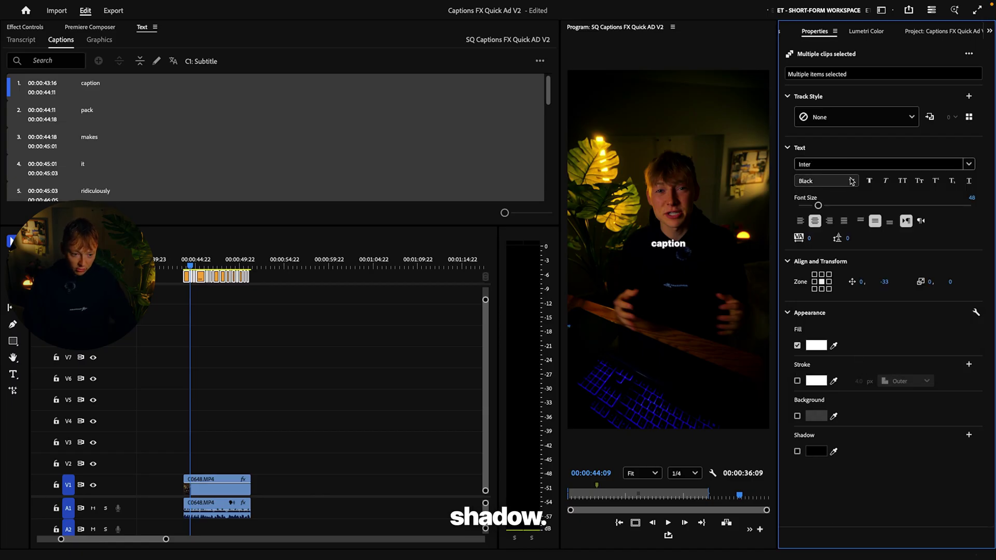
pyautogui.moveTo(836, 206); pyautogui.dragTo(839, 207)
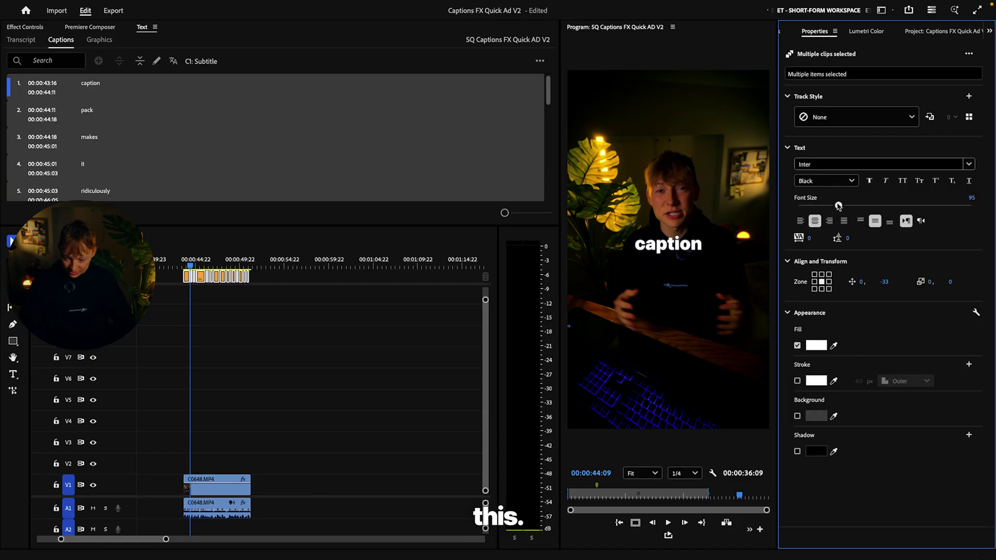
pyautogui.press('space')
pyautogui.hscroll(-3, 287, 311)
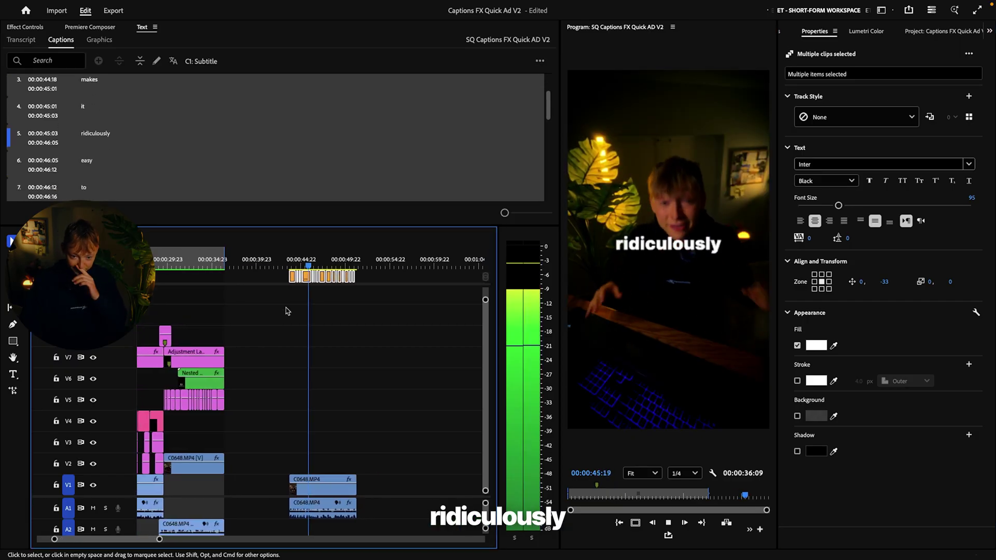
pyautogui.press('space')
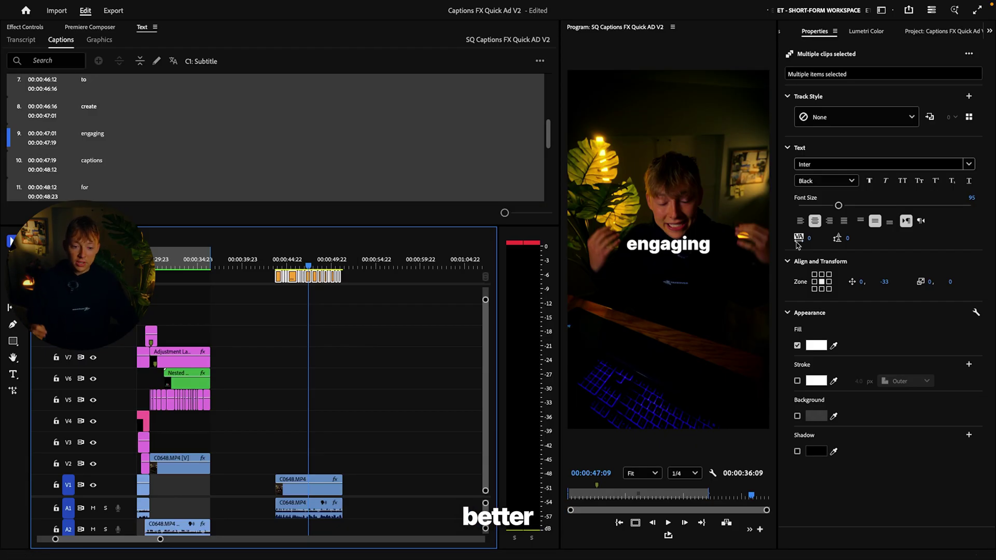
# - Tighten caption tracking to -50 and replay the restyled captions from the start
pyautogui.click(808, 240)
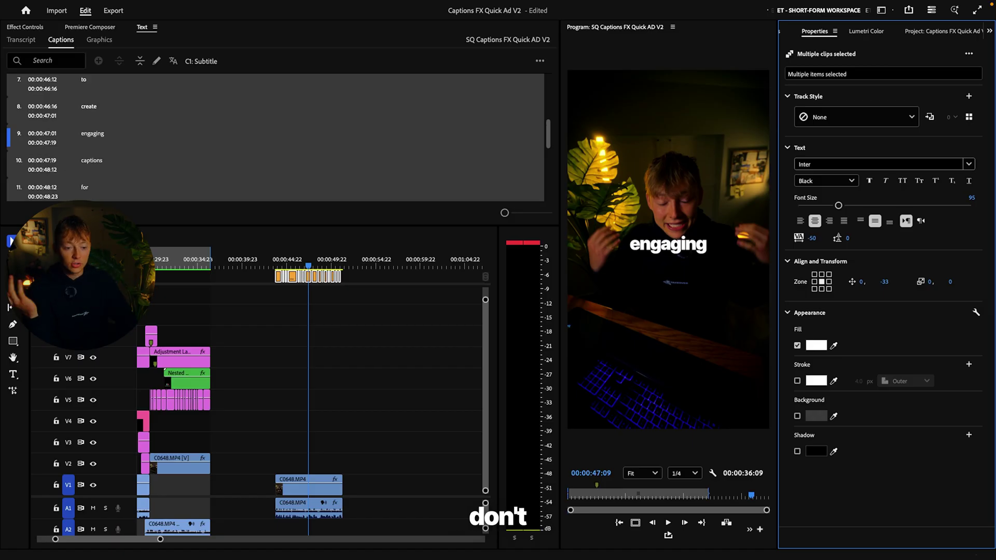
pyautogui.moveTo(811, 238); pyautogui.dragTo(985, 238)
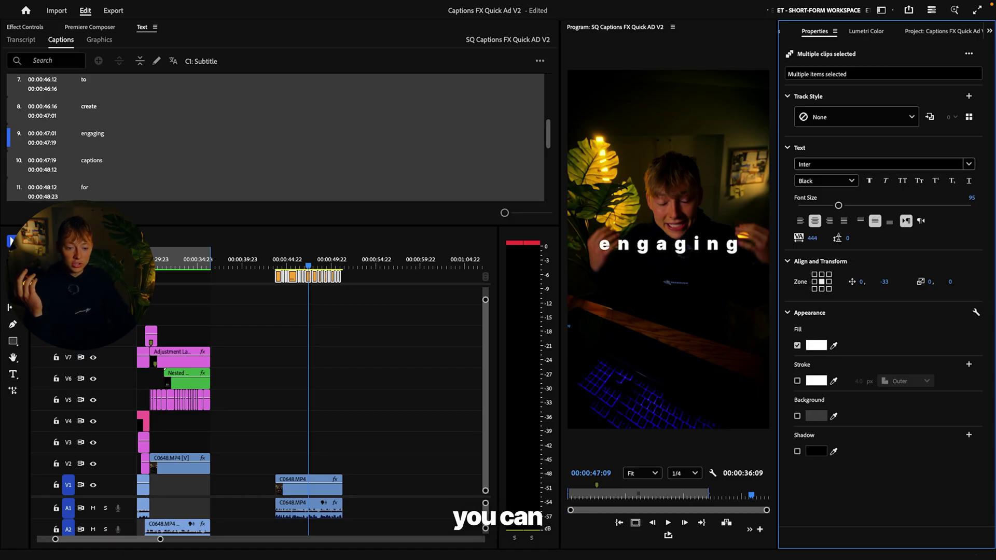
pyautogui.moveTo(812, 238)
pyautogui.mouseDown()
pyautogui.moveTo(798, 238)
pyautogui.moveTo(815, 238)
pyautogui.mouseUp()
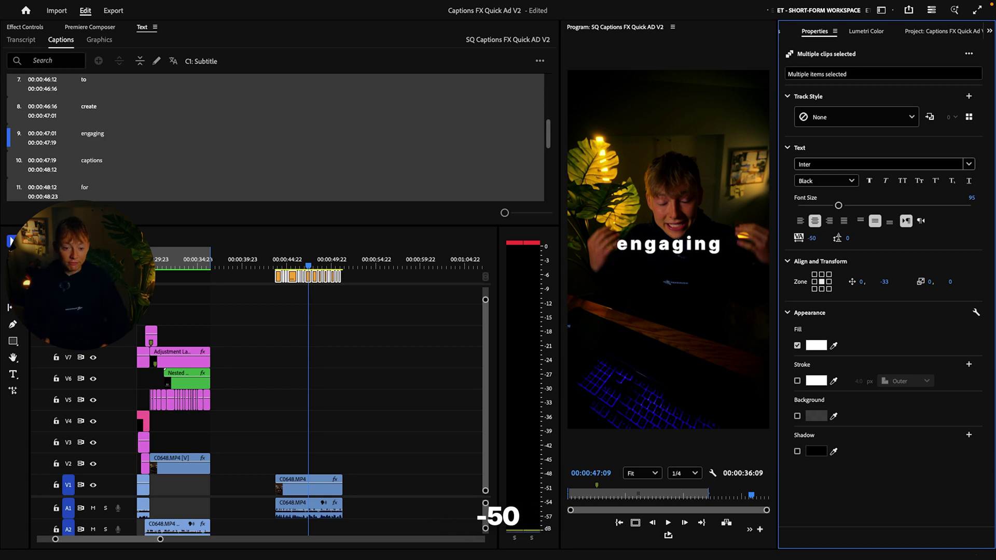
pyautogui.click(285, 265)
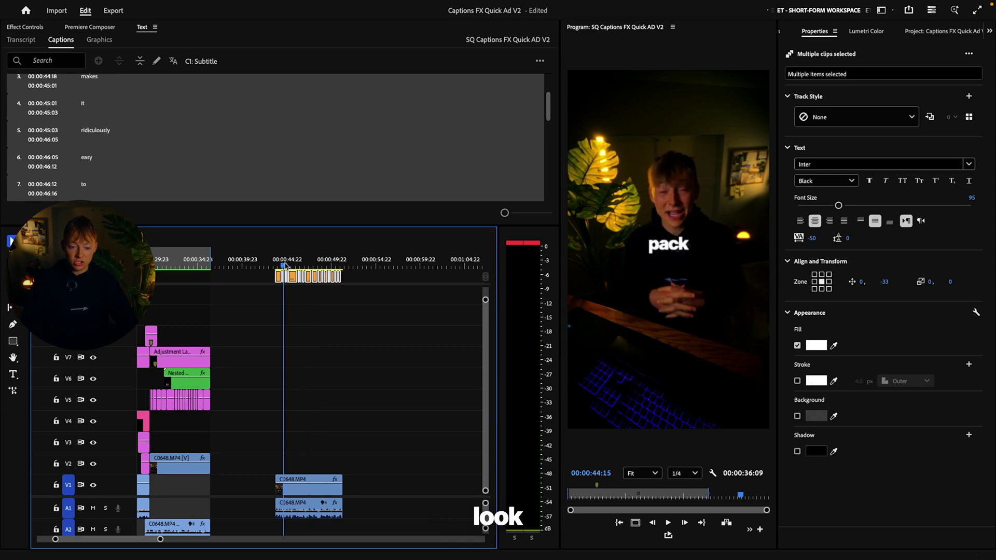
pyautogui.press('space')
pyautogui.press('space')
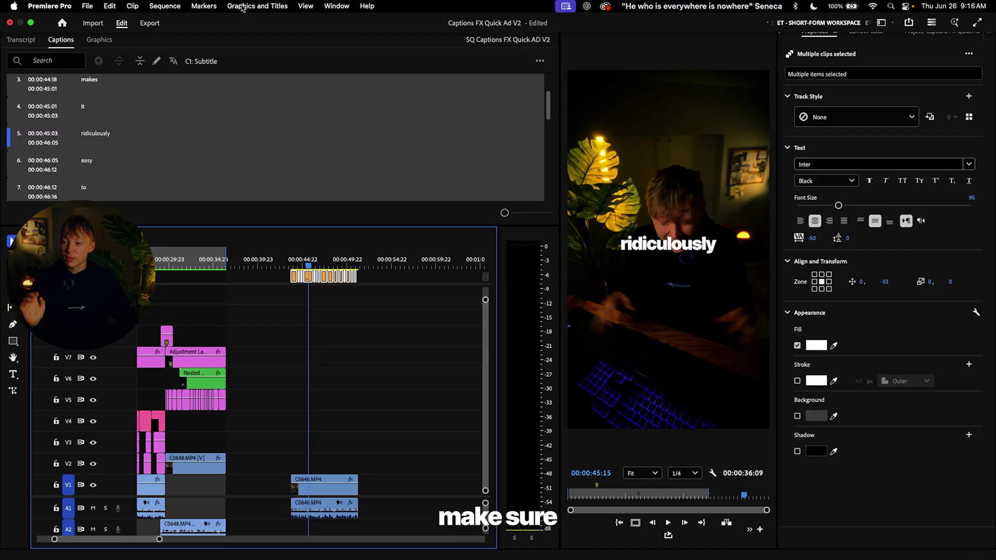
# - Upgrade the captions to graphic clips with Graphics and Titles > Upgrade Caption to Graphic
pyautogui.click(243, 7)
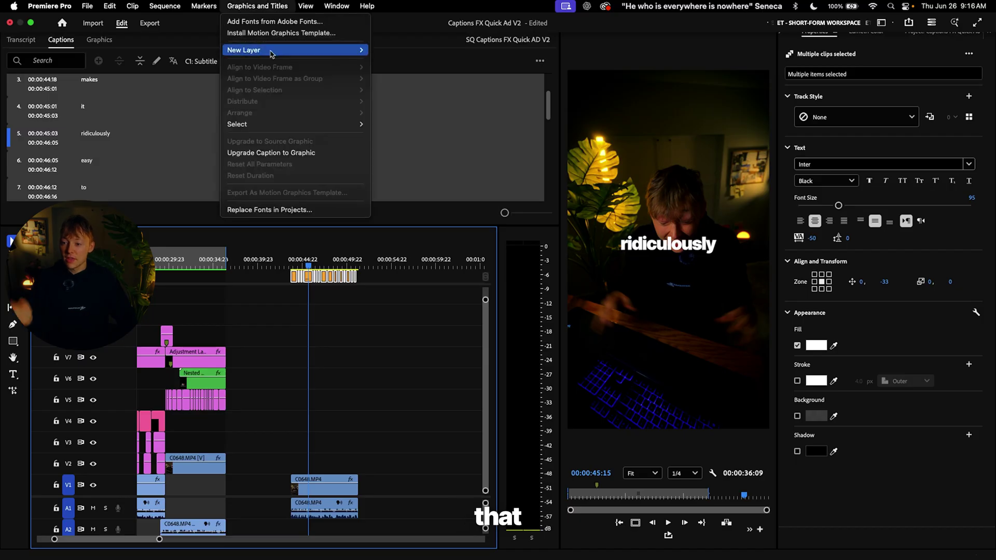
pyautogui.click(274, 152)
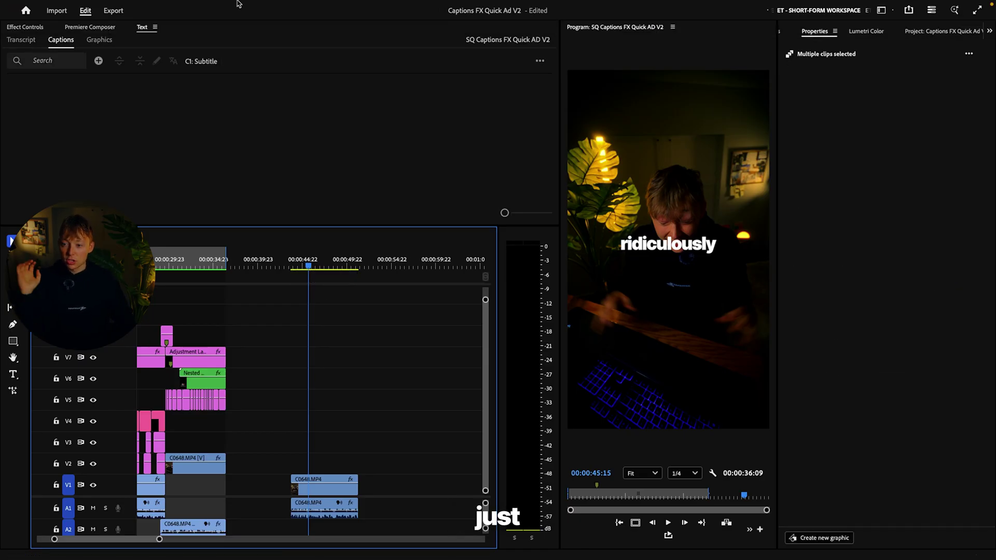
pyautogui.click(251, 6)
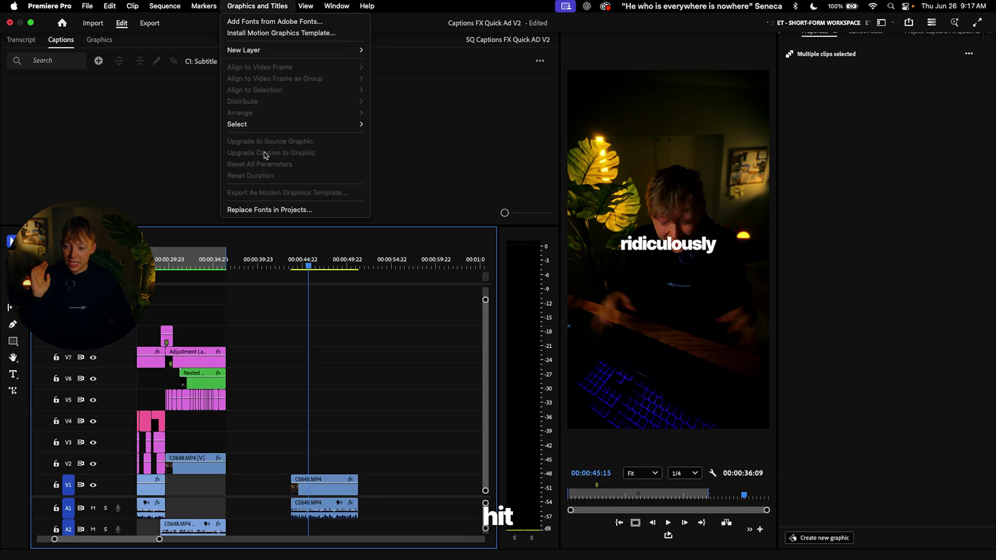
pyautogui.click(363, 304)
# - Move the caption graphics onto track V2 and scrub through them
pyautogui.scroll(5, 353, 333)
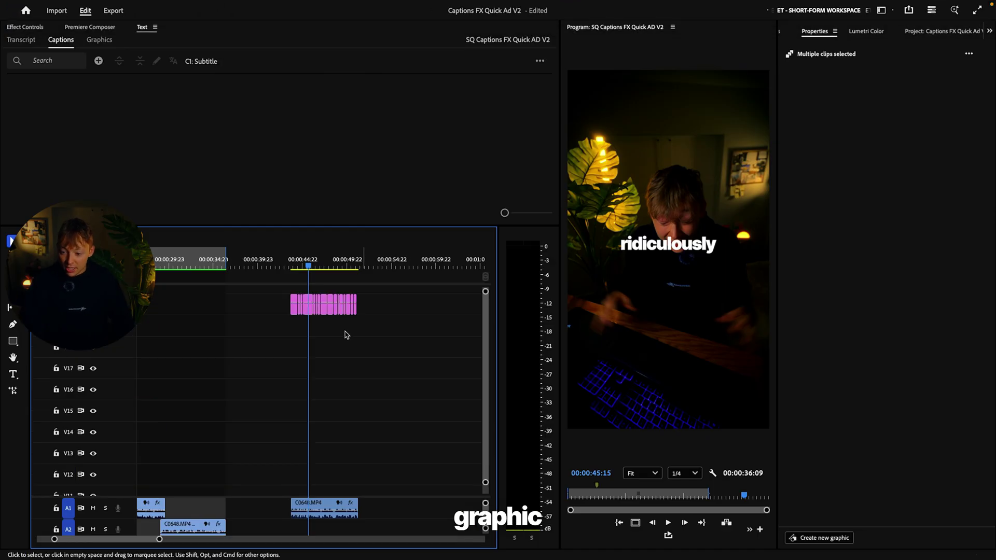
pyautogui.moveTo(403, 295); pyautogui.dragTo(318, 463)
pyautogui.click(333, 236)
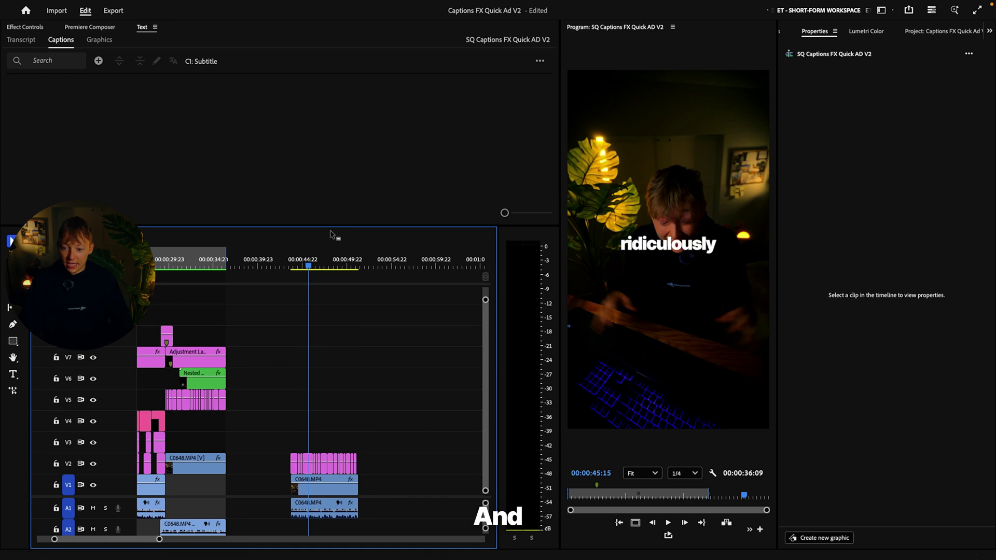
pyautogui.click(297, 260)
pyautogui.moveTo(298, 259); pyautogui.dragTo(301, 260)
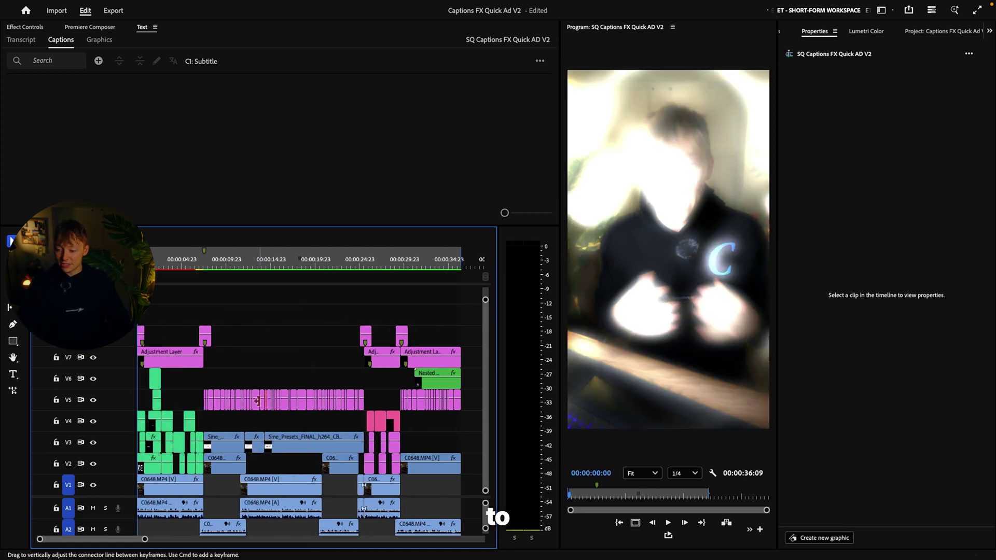
# - Play the finished edit, then select the Fast Wip Shine title on V4 to inspect its settings
pyautogui.scroll(5, 182, 414)
pyautogui.scroll(4, 181, 415)
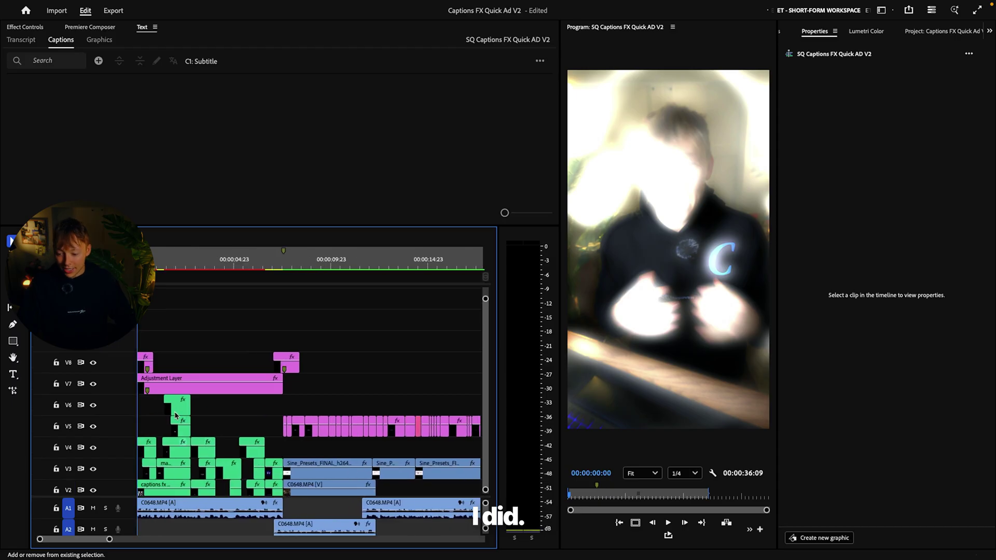
pyautogui.press('space')
pyautogui.click(196, 381)
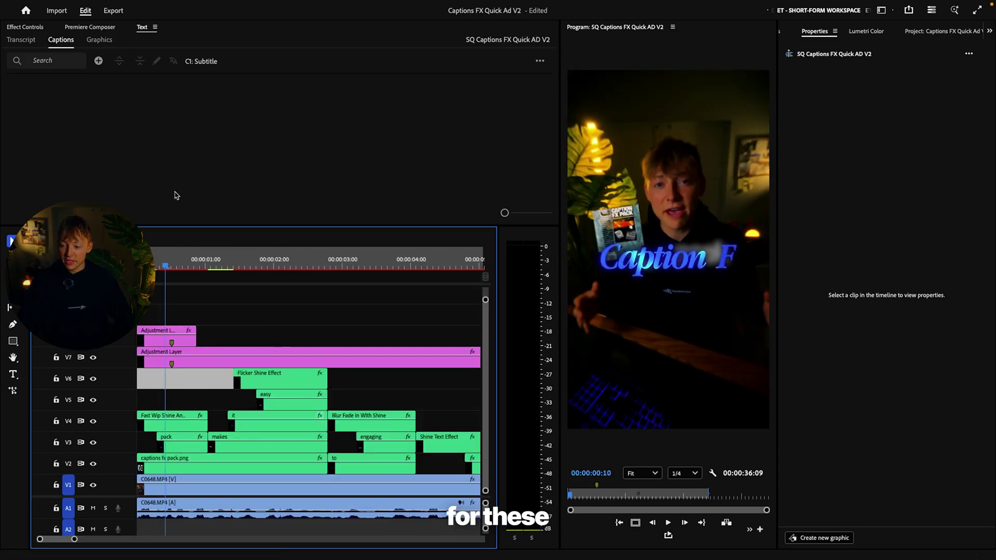
pyautogui.click(159, 260)
pyautogui.click(159, 419)
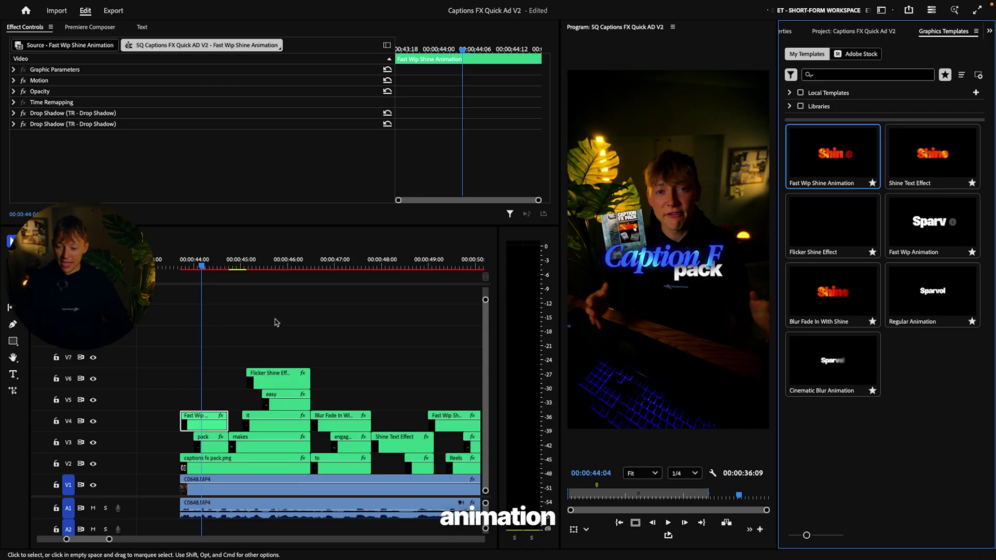
# - Play the shine title from 00:00:44:03, then delete the Fast Wip clip from V4
pyautogui.click(200, 267)
pyautogui.press('space')
pyautogui.press('space')
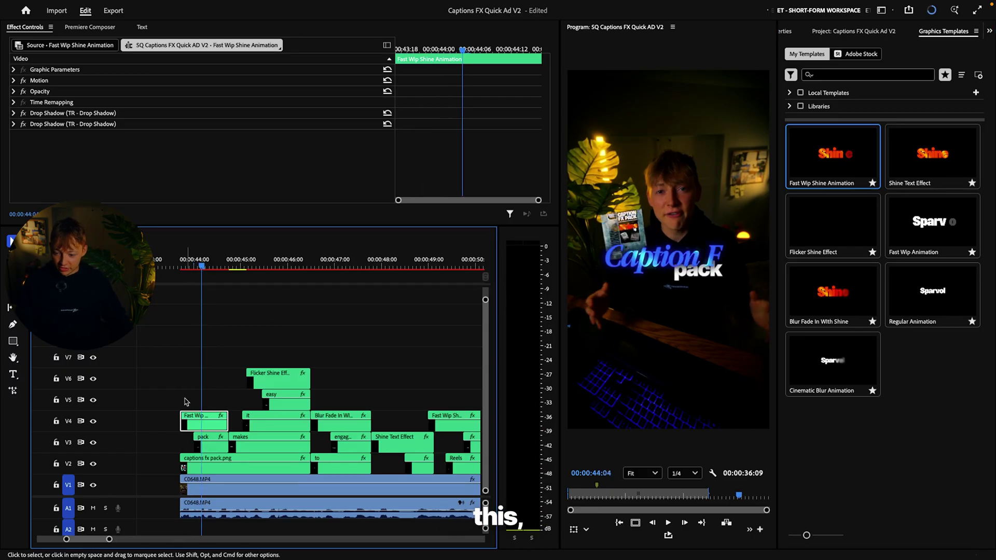
pyautogui.press('Delete')
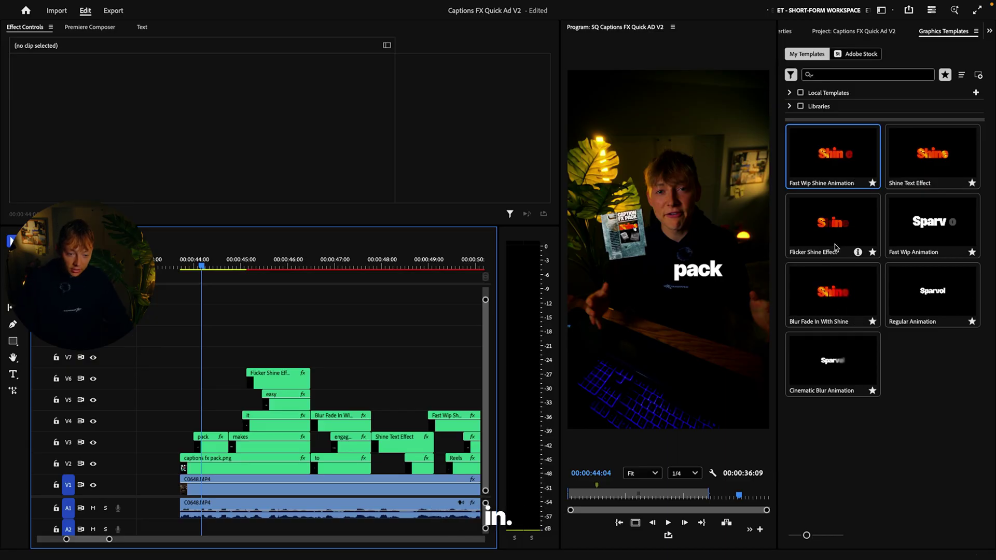
# - Scrub and preview the caption words, leaving the playhead at 00:00:44:04
pyautogui.click(321, 263)
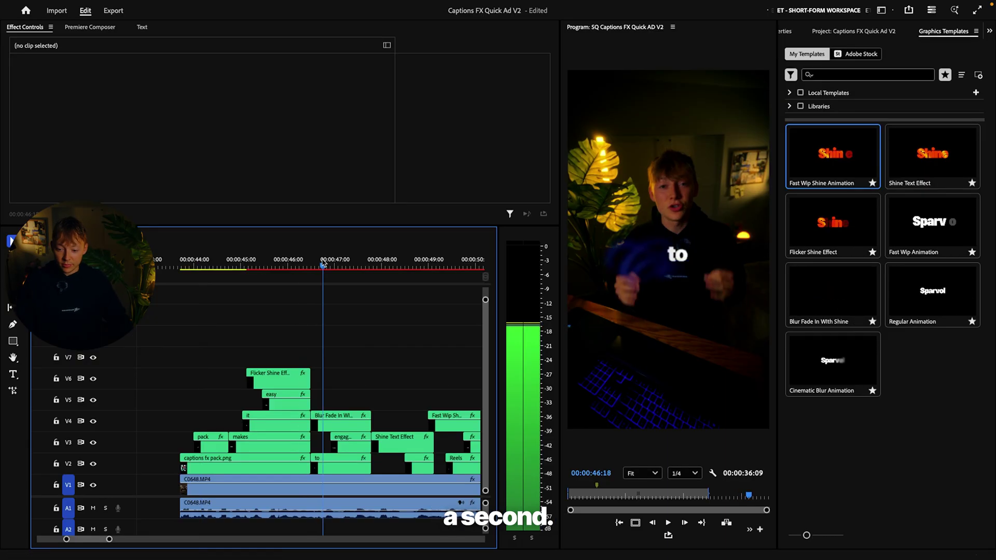
pyautogui.moveTo(321, 263); pyautogui.dragTo(242, 264)
pyautogui.press('space')
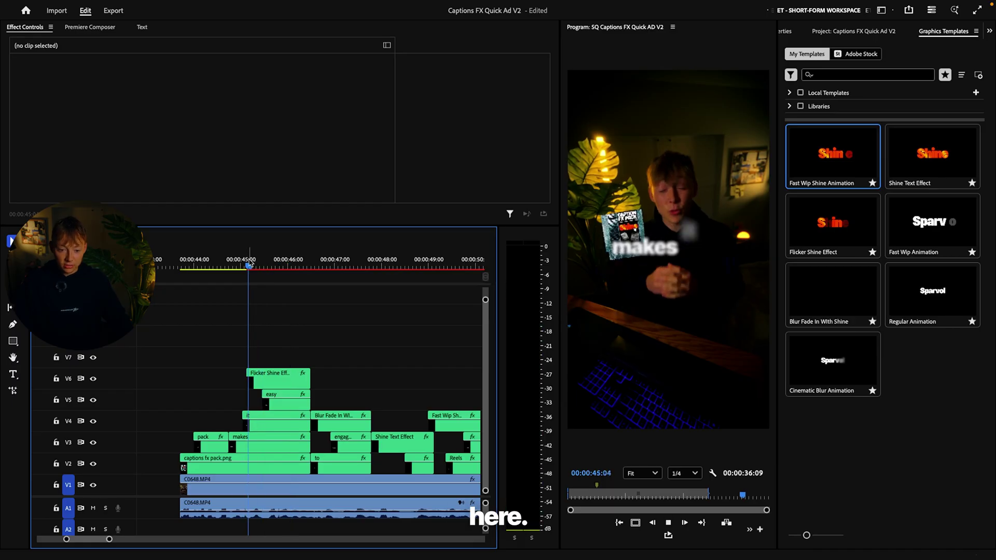
pyautogui.click(195, 266)
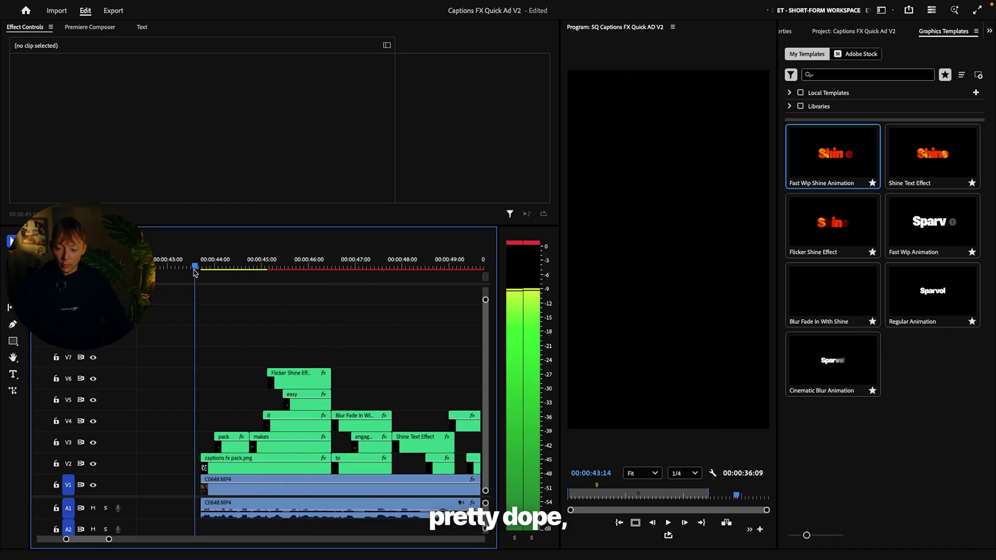
pyautogui.moveTo(195, 270); pyautogui.dragTo(224, 269)
# - Add the Fast Wip Shine Animation title, cut off its second half, and move it to V5
pyautogui.moveTo(811, 171); pyautogui.dragTo(201, 360)
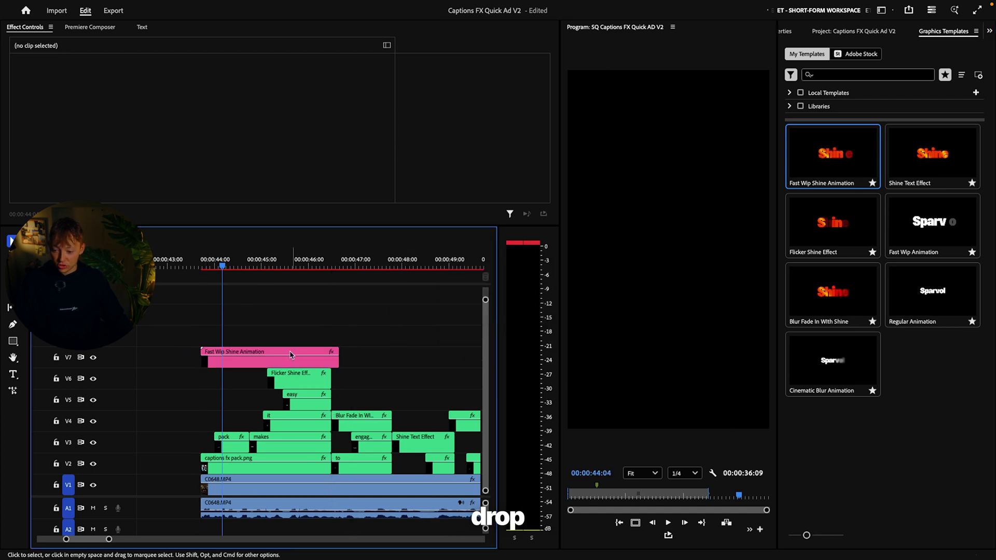
pyautogui.press('c')
pyautogui.click(267, 360)
pyautogui.press('v')
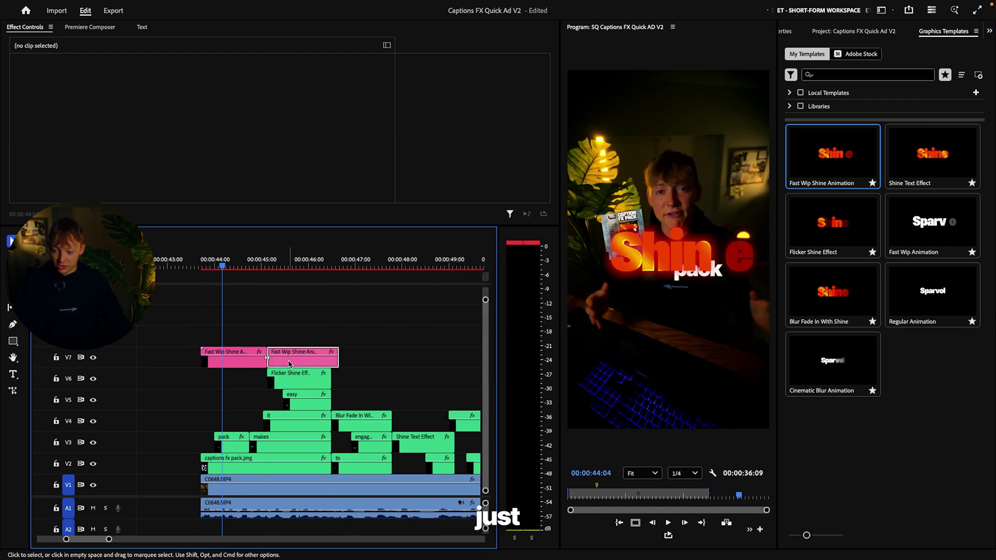
pyautogui.click(289, 364)
pyautogui.press('Delete')
pyautogui.moveTo(258, 365); pyautogui.dragTo(248, 404)
# - Trim the shine title shorter, preview its animation, and show its text properties
pyautogui.click(218, 266)
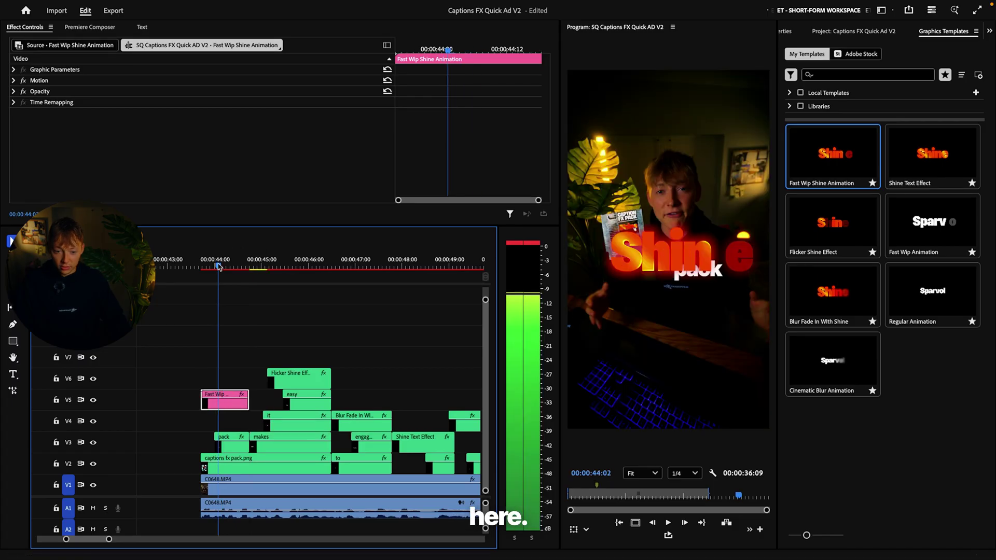
pyautogui.click(208, 267)
pyautogui.press('space')
pyautogui.press('space')
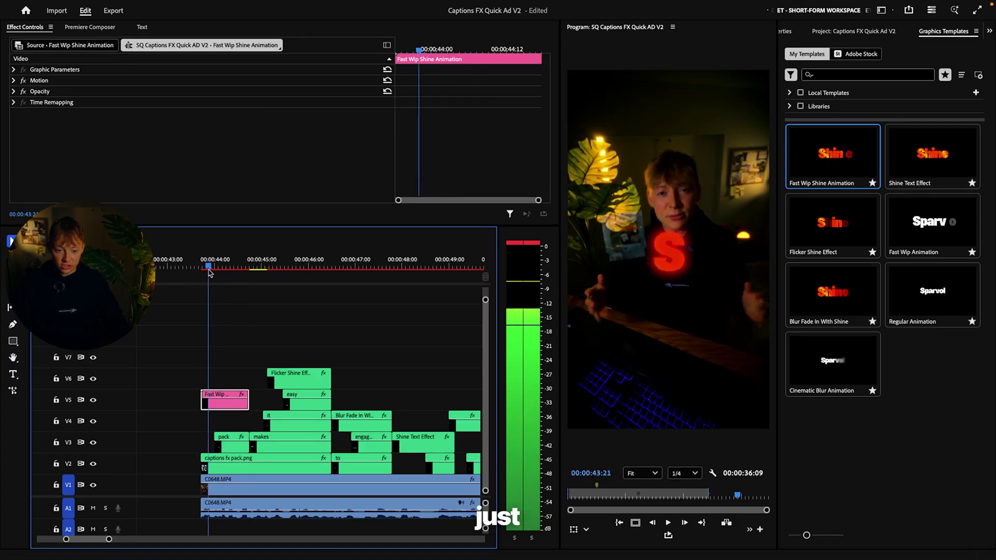
pyautogui.press('space')
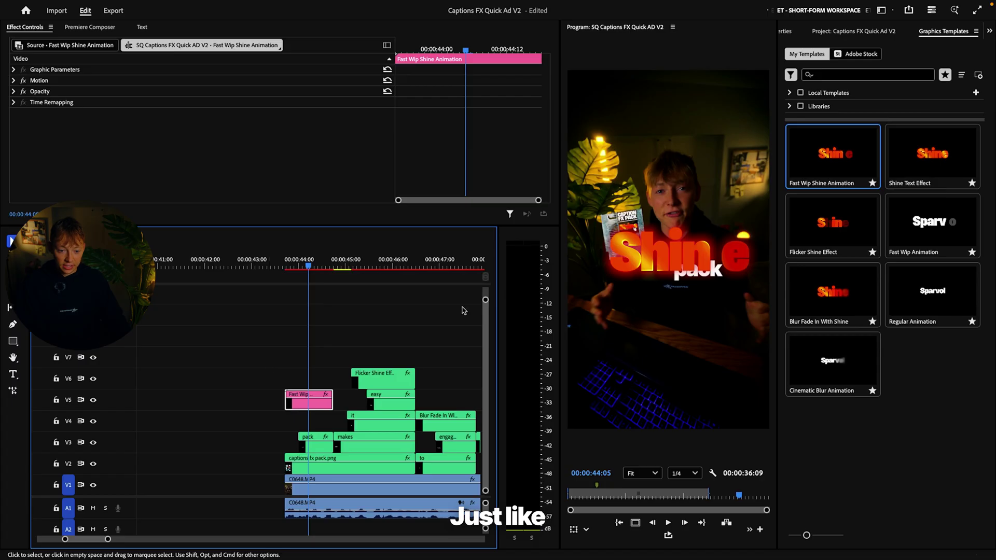
pyautogui.click(785, 31)
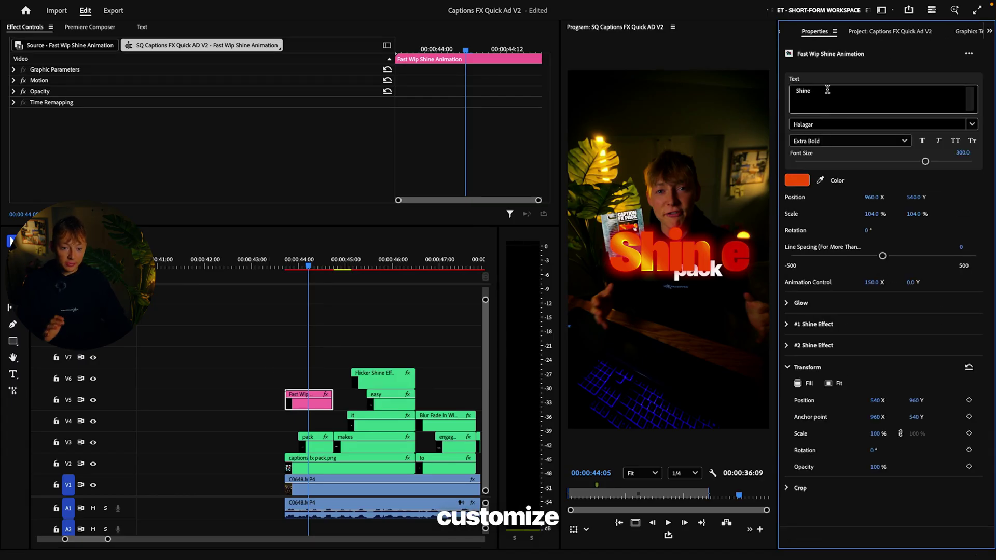
# - Change the title text to 'Captions FX' and move the clip down to track V4
pyautogui.click(815, 92)
pyautogui.write('Cap')
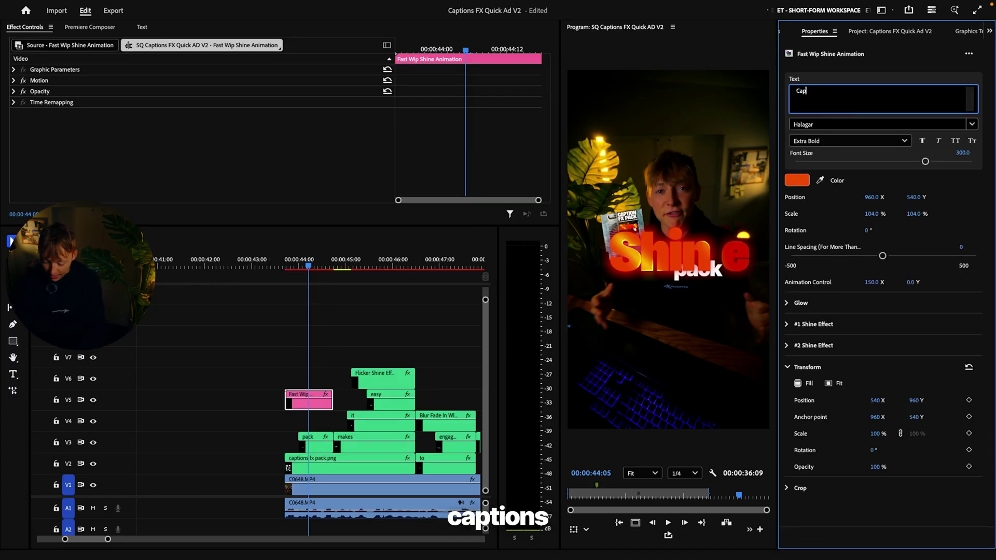
pyautogui.write('tions FX')
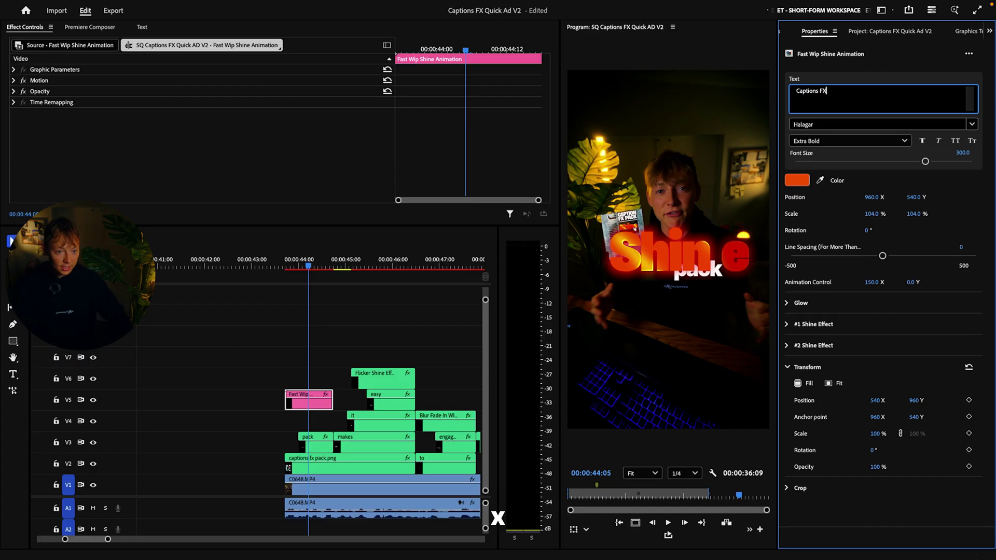
pyautogui.click(361, 340)
pyautogui.moveTo(314, 404); pyautogui.dragTo(319, 421)
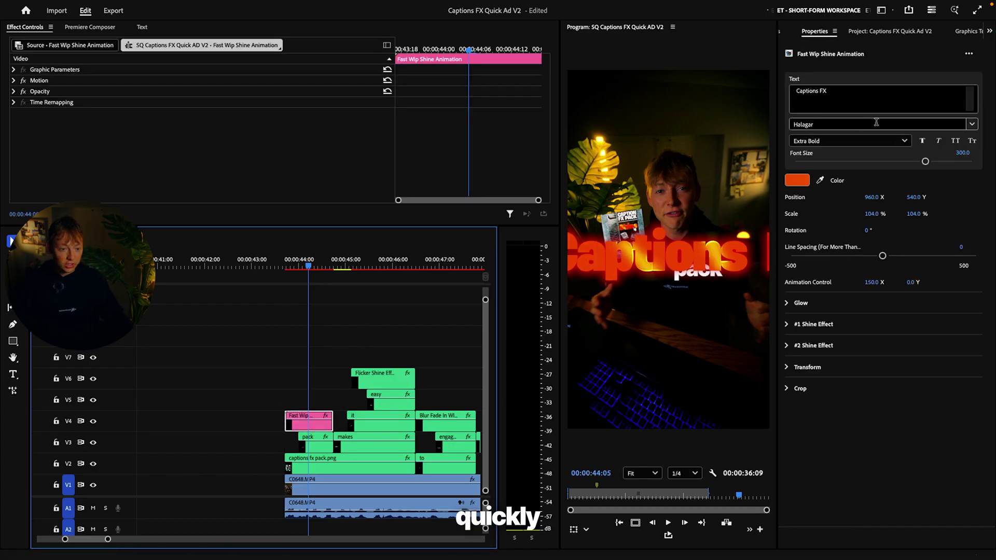
# - Lower the title's font size to 175.1
pyautogui.moveTo(925, 161); pyautogui.dragTo(874, 164)
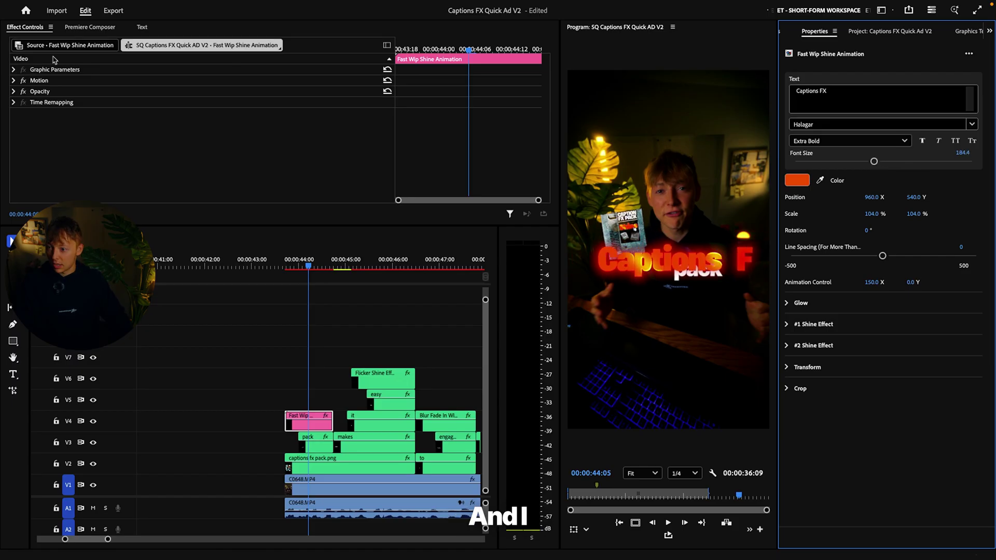
pyautogui.click(13, 81)
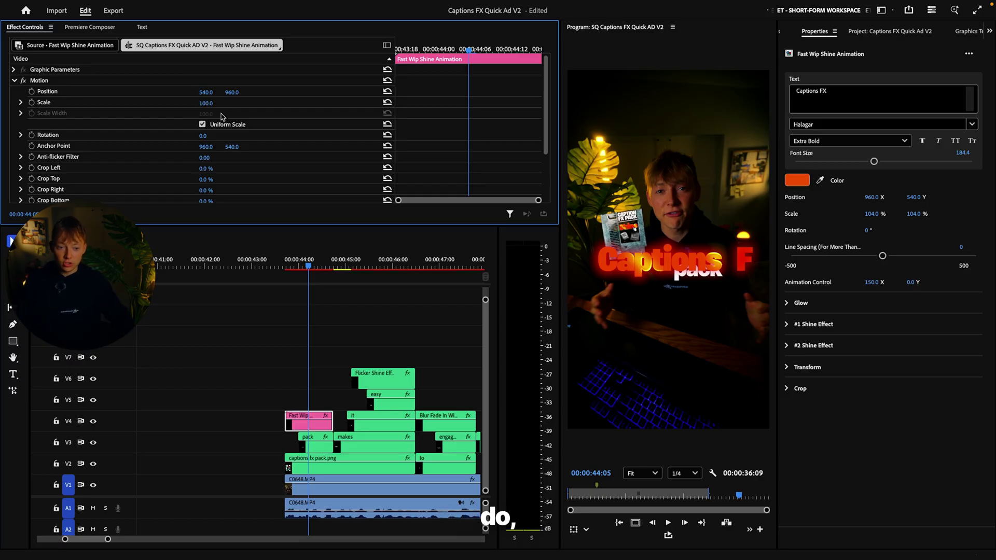
pyautogui.moveTo(872, 161)
pyautogui.mouseDown()
pyautogui.moveTo(859, 161)
pyautogui.moveTo(869, 161)
pyautogui.mouseUp()
pyautogui.click(312, 262)
pyautogui.click(318, 263)
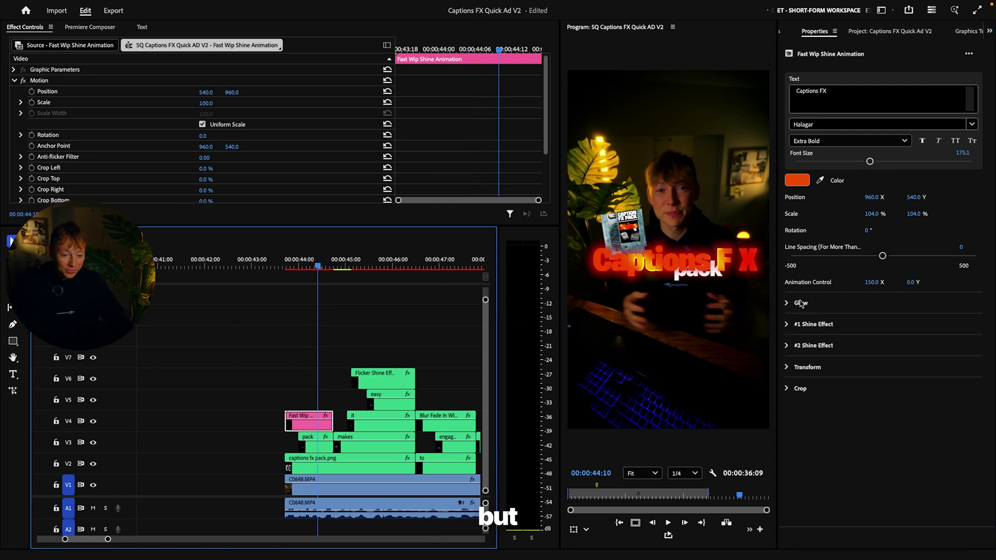
pyautogui.click(796, 180)
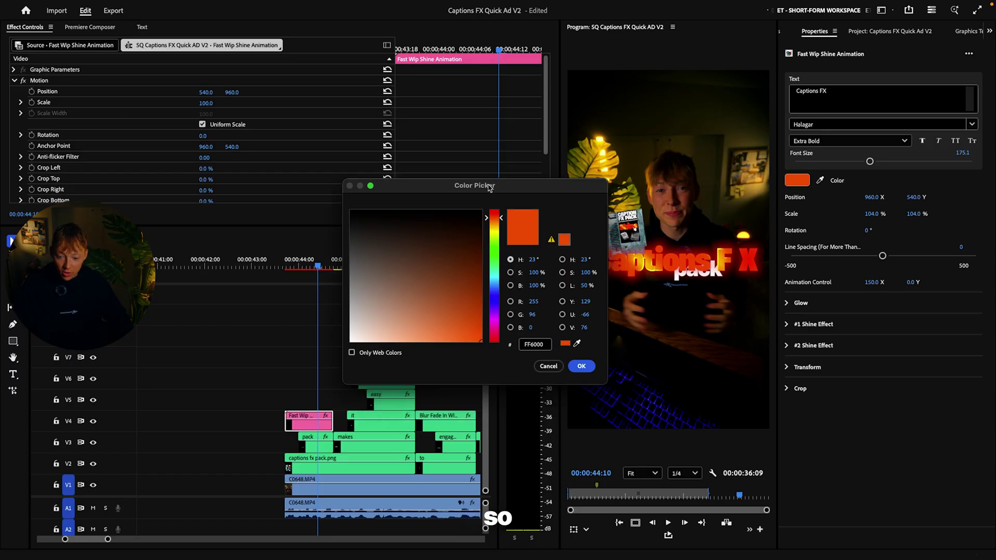
# - Copy the 0064D4 blue from the Flicker Shine Effect caption's colour
pyautogui.click(405, 324)
pyautogui.press('space')
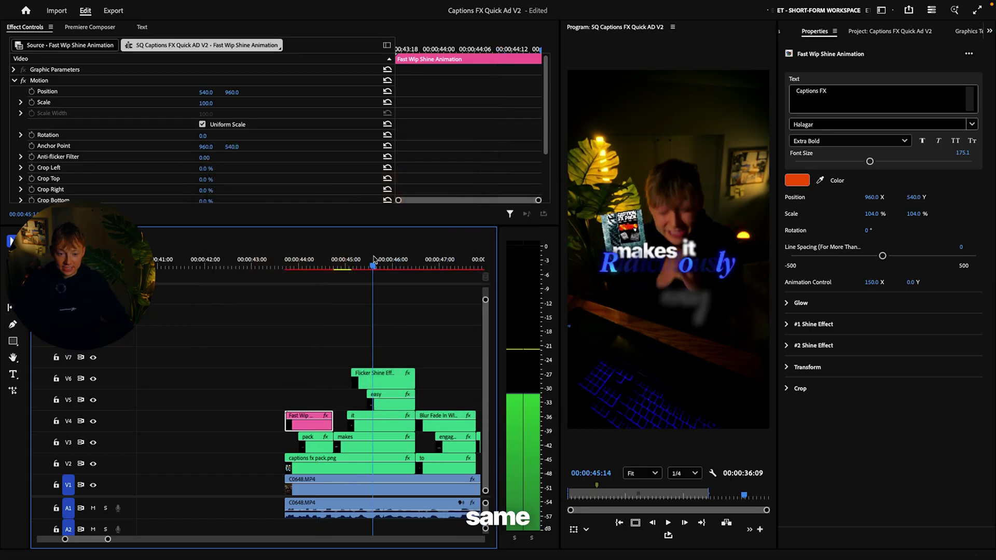
pyautogui.click(392, 381)
pyautogui.click(796, 180)
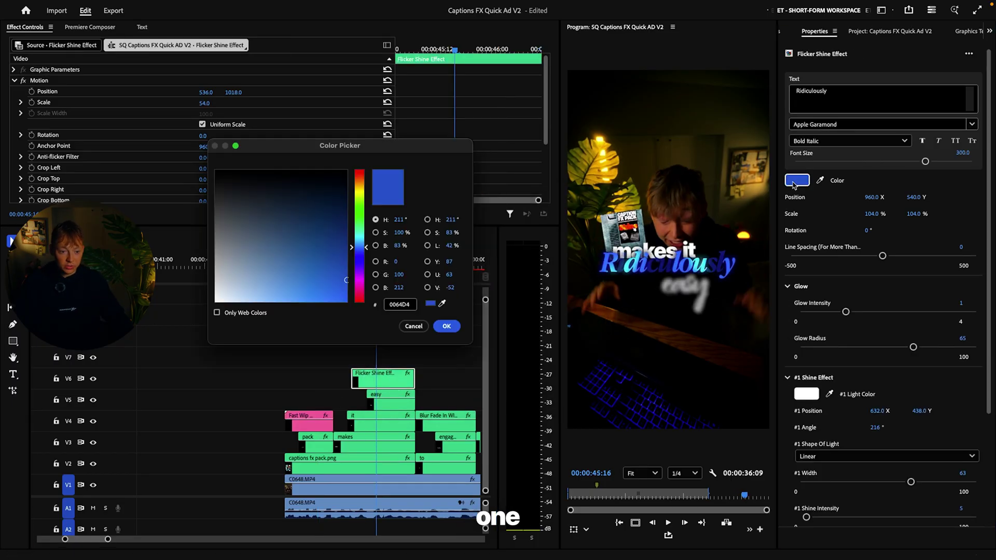
pyautogui.click(447, 326)
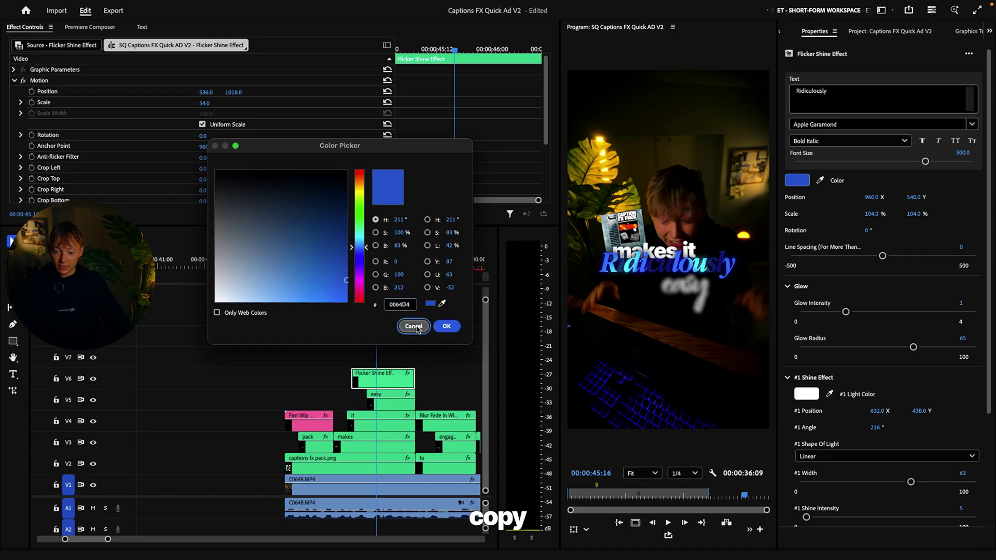
# - Apply the copied blue to the Captions FX title and preview it
pyautogui.click(309, 423)
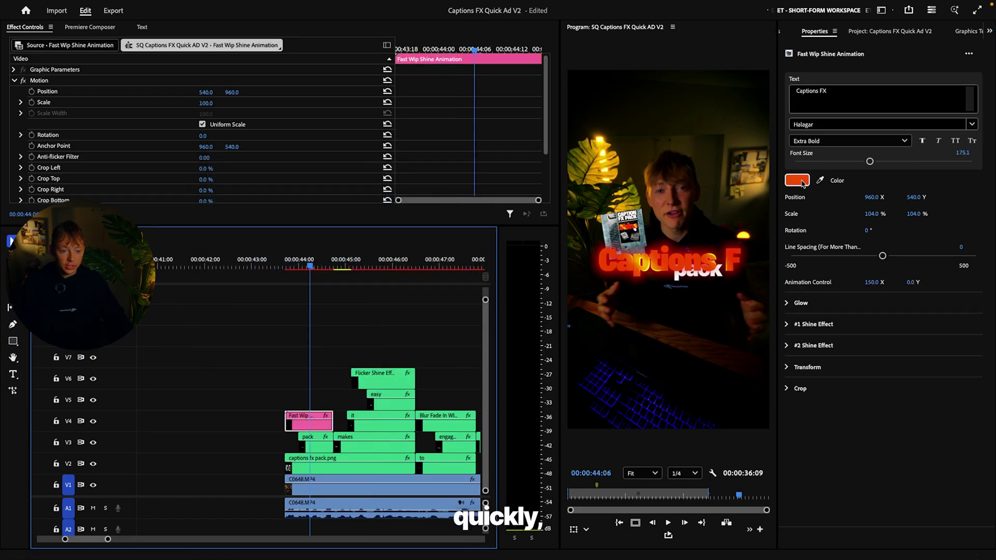
pyautogui.click(797, 180)
pyautogui.press('Return')
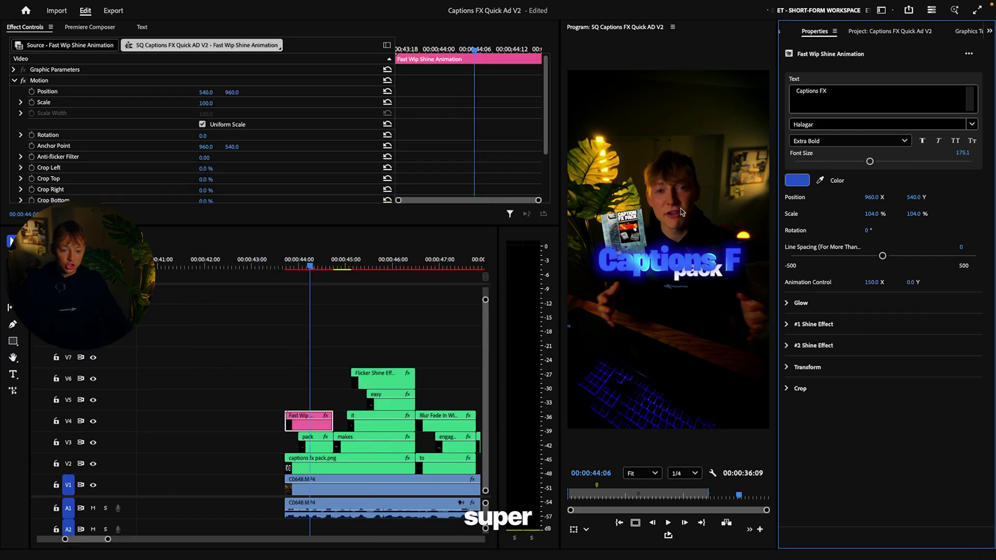
pyautogui.press('space')
pyautogui.press('space')
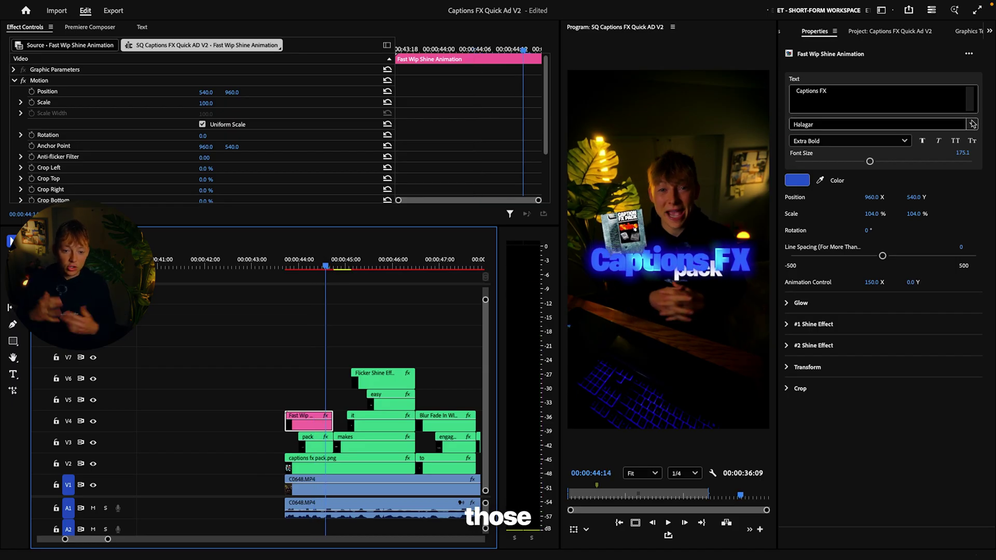
# - Try Apple Garamond Bold Italic from the favourite fonts, then set the title to Aston Script Bold
pyautogui.click(973, 124)
pyautogui.click(831, 139)
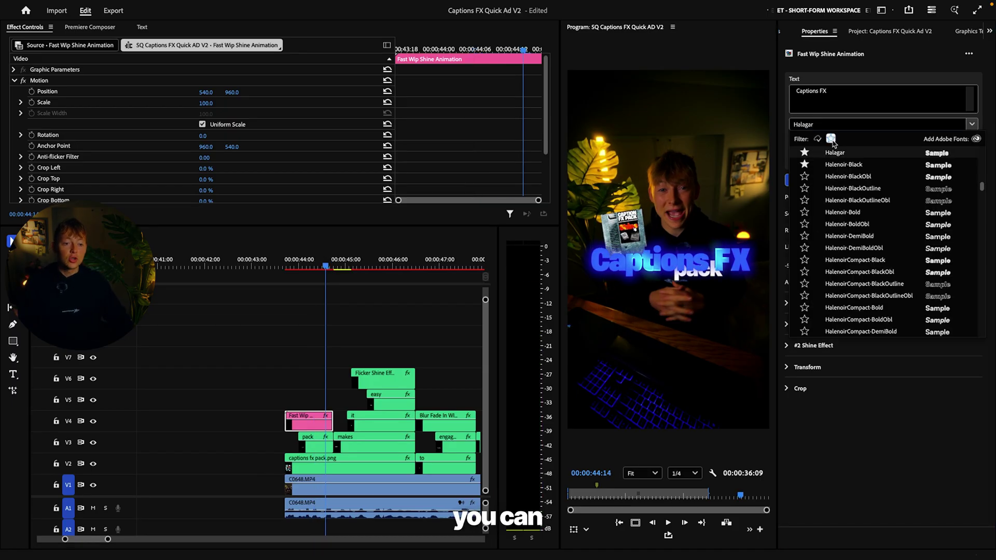
pyautogui.click(815, 152)
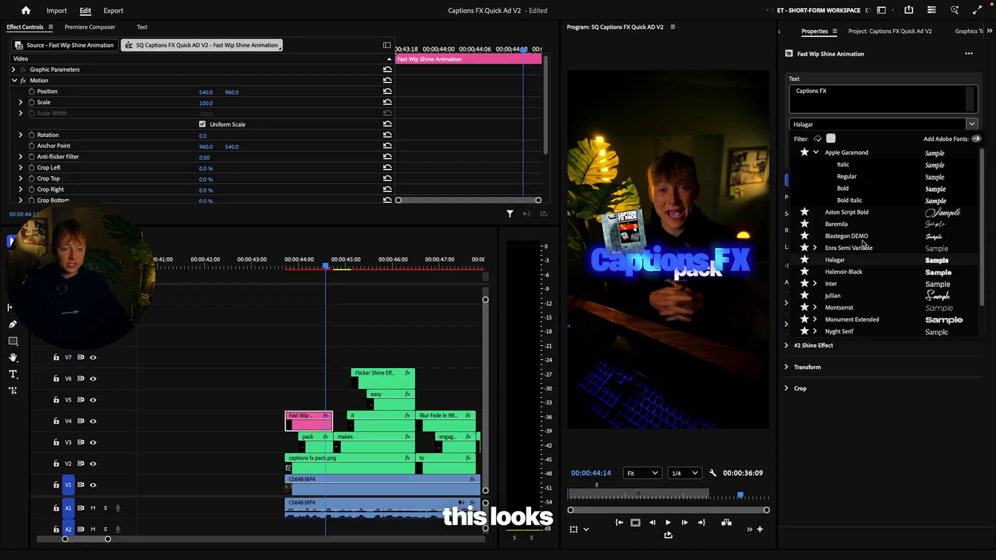
pyautogui.click(848, 200)
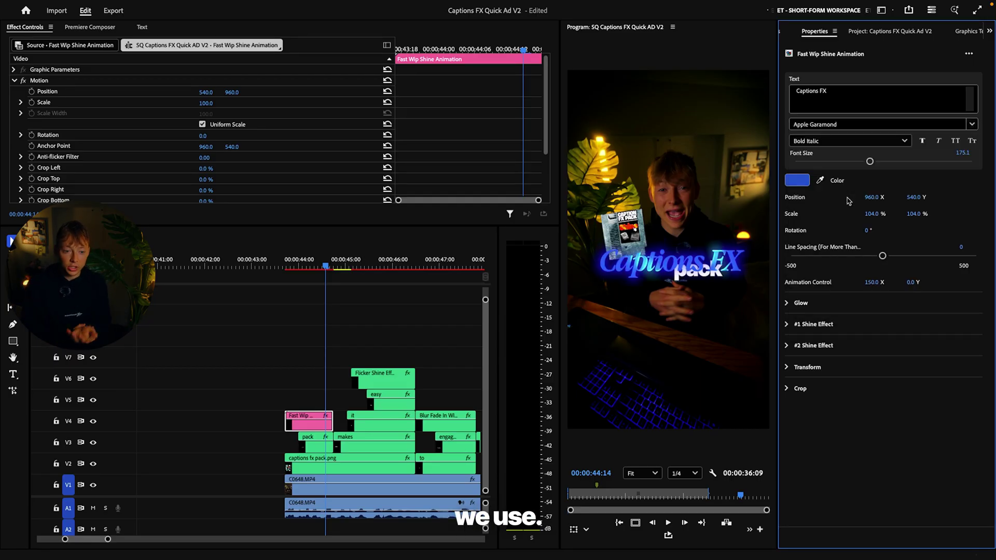
pyautogui.click(972, 123)
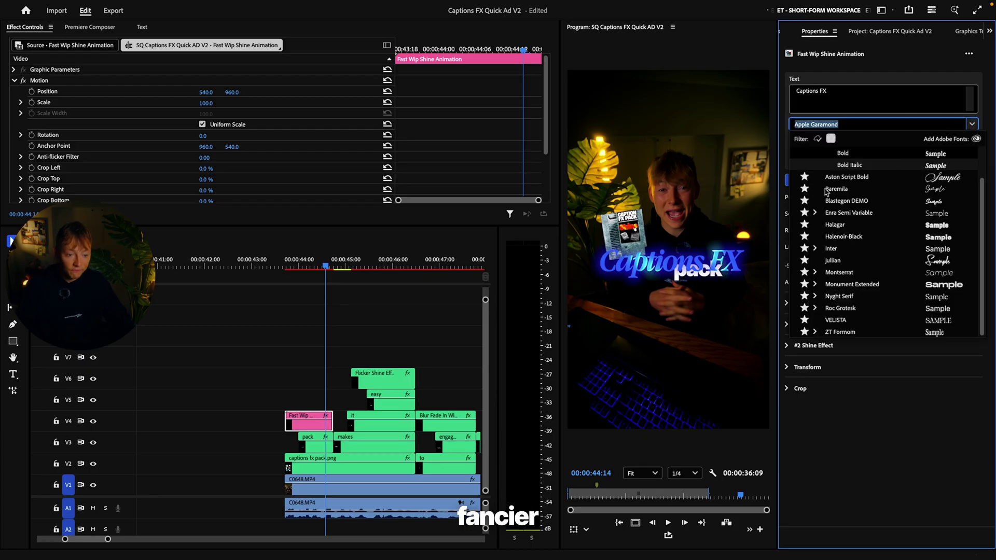
pyautogui.click(841, 176)
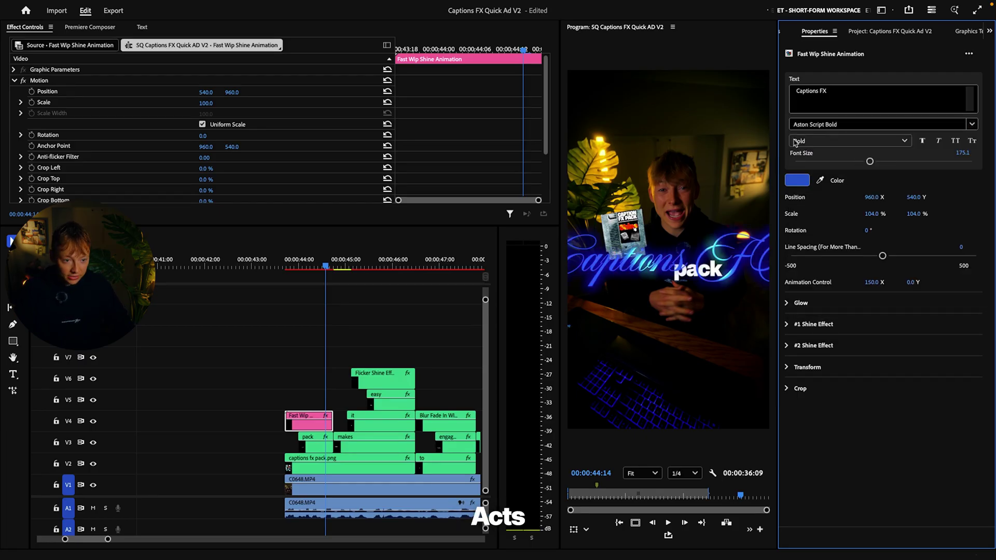
# - Return the font size to 175.1 and try scaling the title to 54%
pyautogui.moveTo(846, 167); pyautogui.dragTo(832, 168)
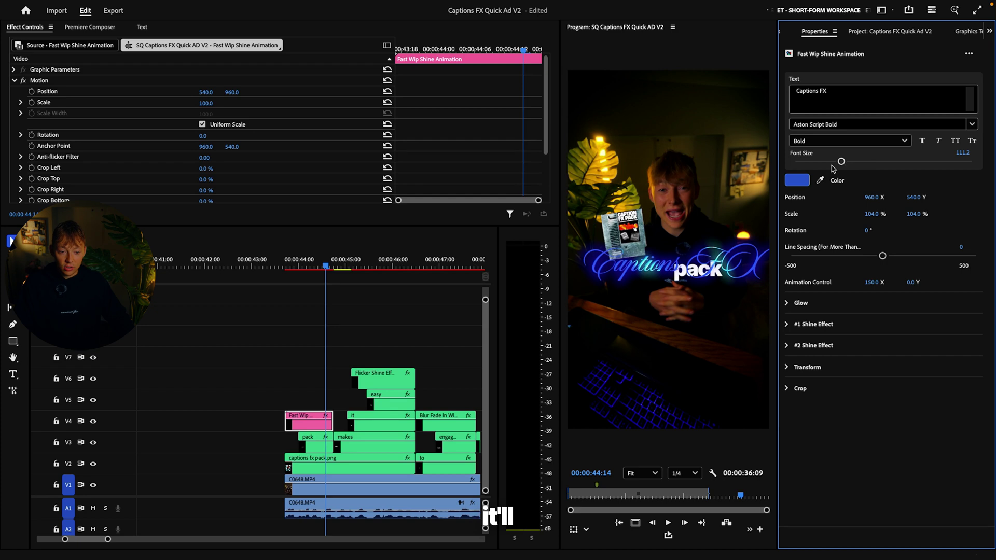
pyautogui.click(203, 104)
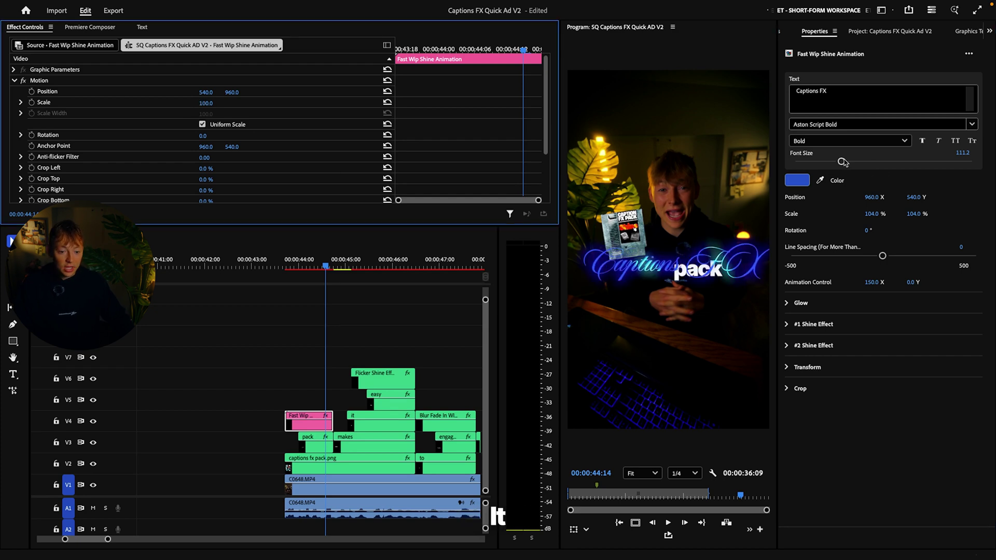
pyautogui.moveTo(844, 162); pyautogui.dragTo(846, 164)
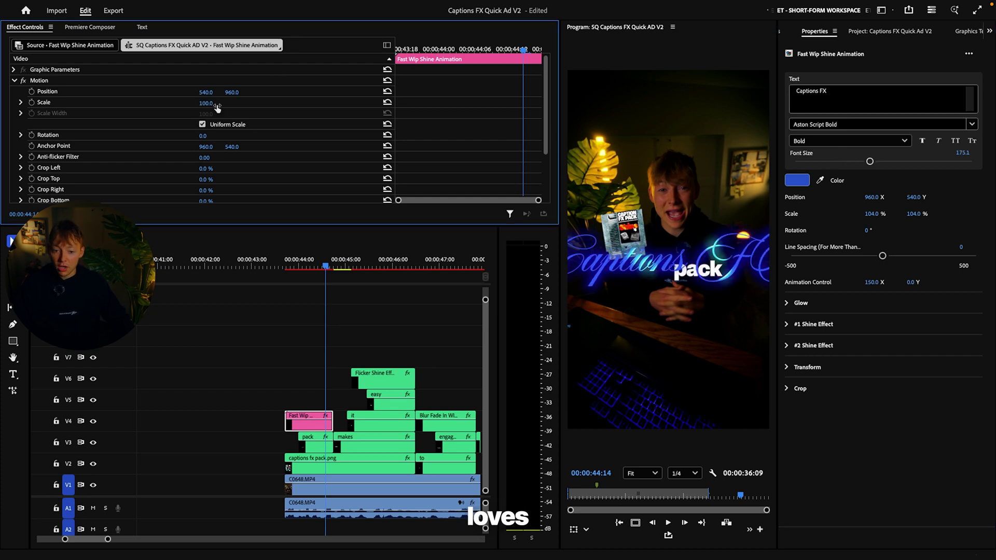
pyautogui.moveTo(217, 108); pyautogui.dragTo(212, 106)
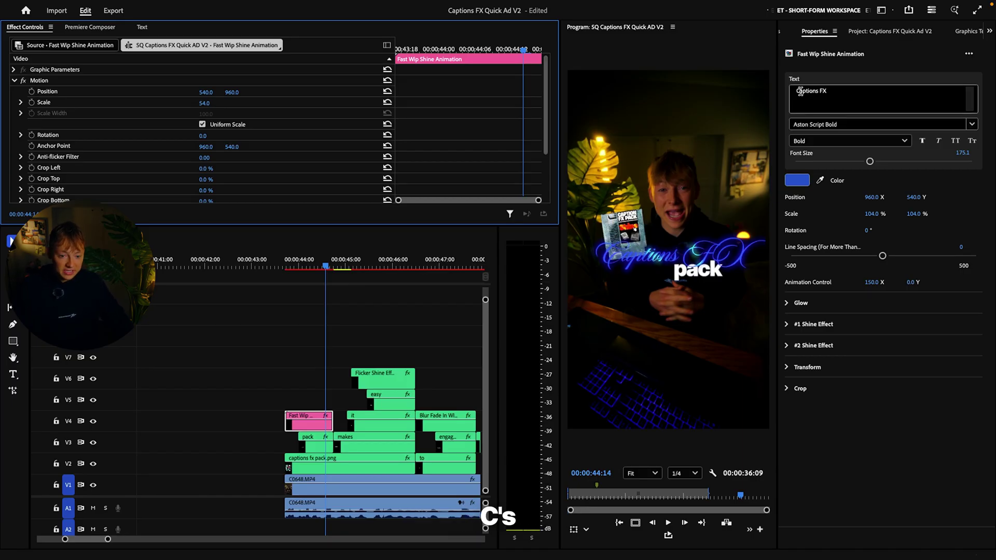
# - Retype the text as 'Captions fx' and scale the title up to about 85%
pyautogui.click(829, 94)
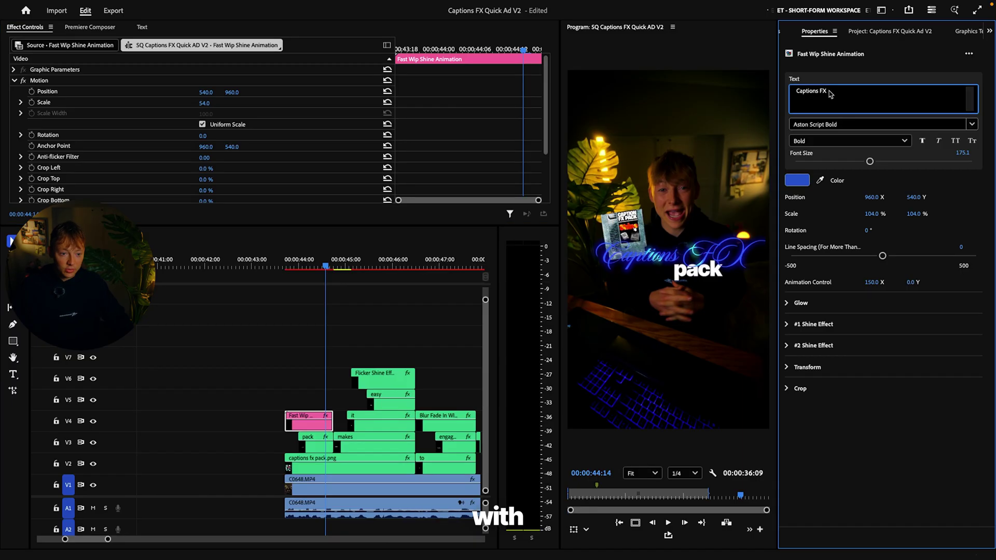
pyautogui.press('BackSpace')
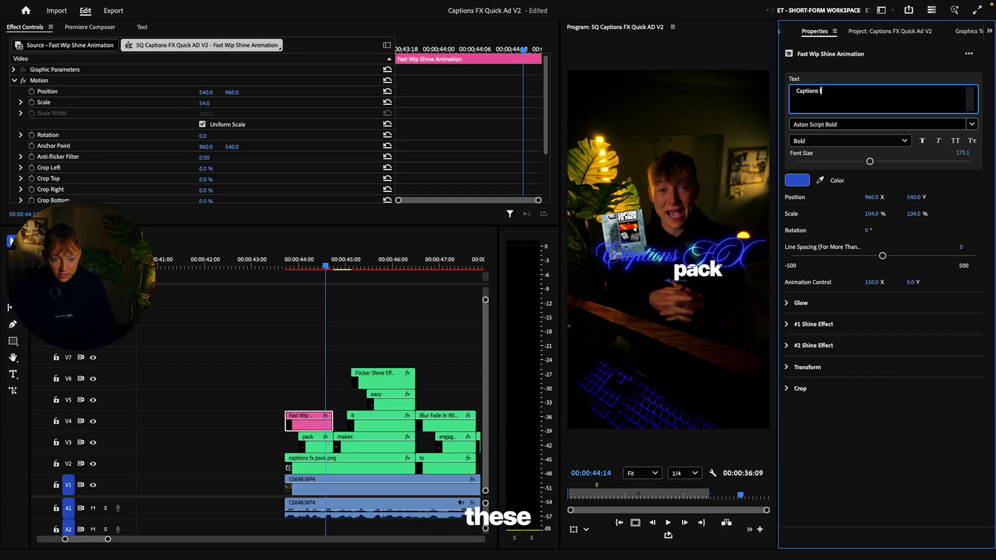
pyautogui.click(881, 255)
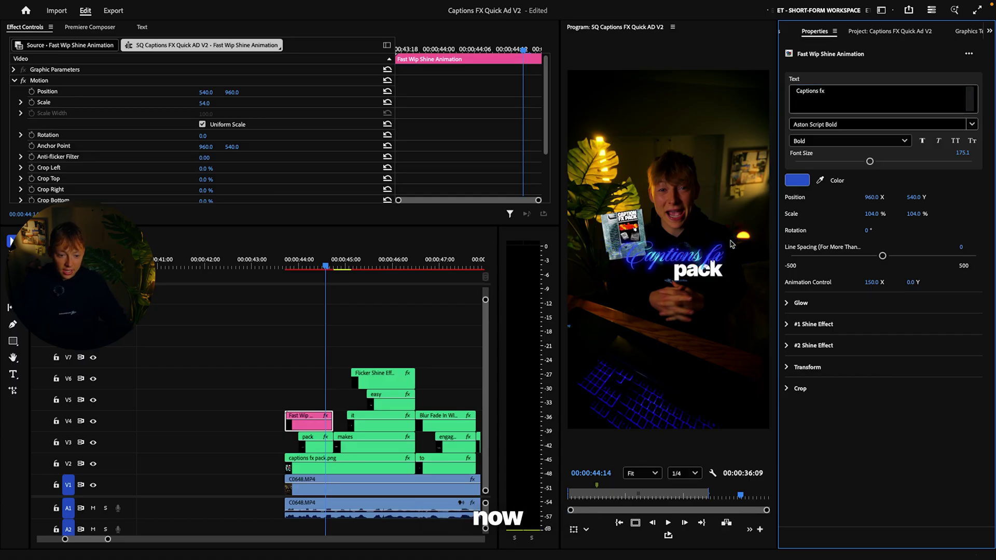
pyautogui.moveTo(207, 103); pyautogui.dragTo(224, 102)
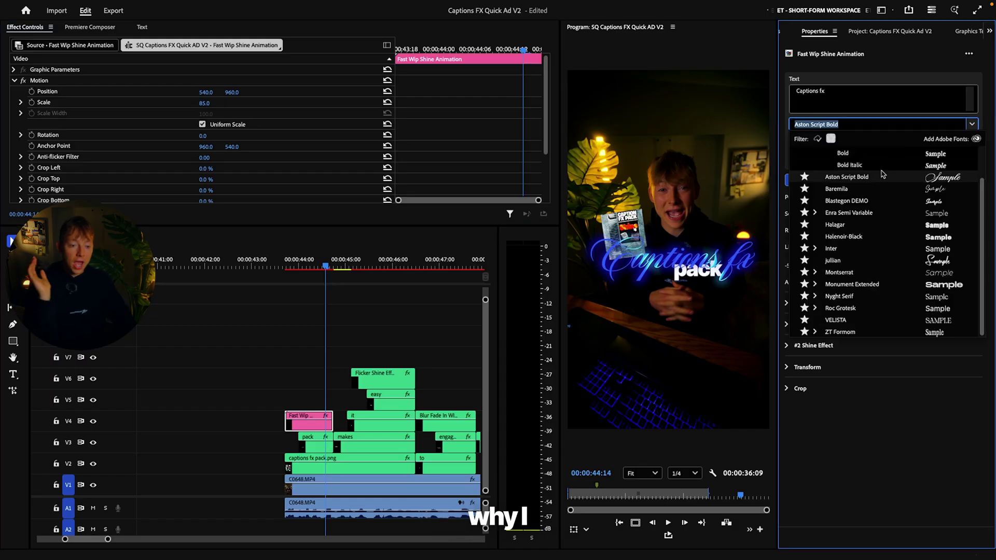
# - Use Apple Garamond Bold Italic, scale 103, text 'Captions Fx', and Position Y 919
pyautogui.scroll(1, 862, 194)
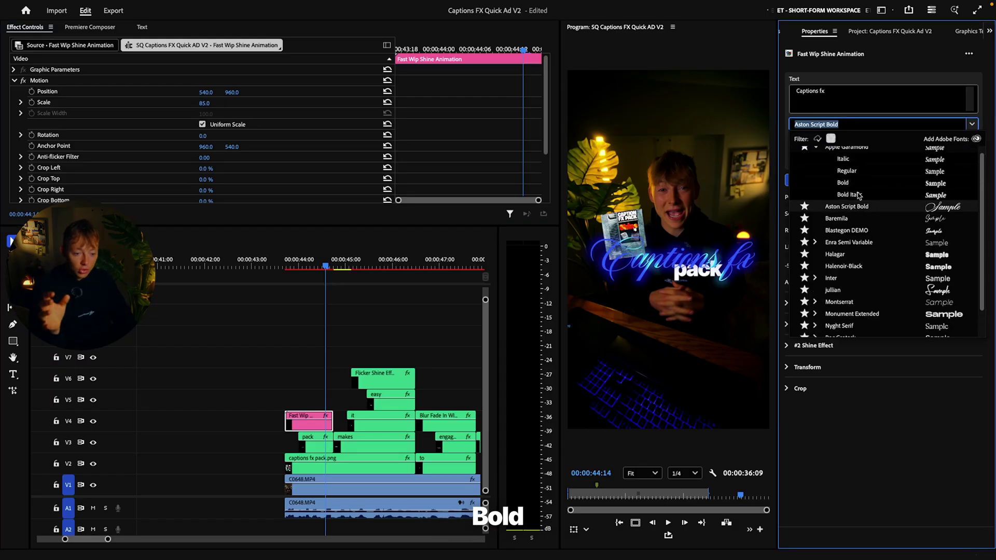
pyautogui.click(858, 194)
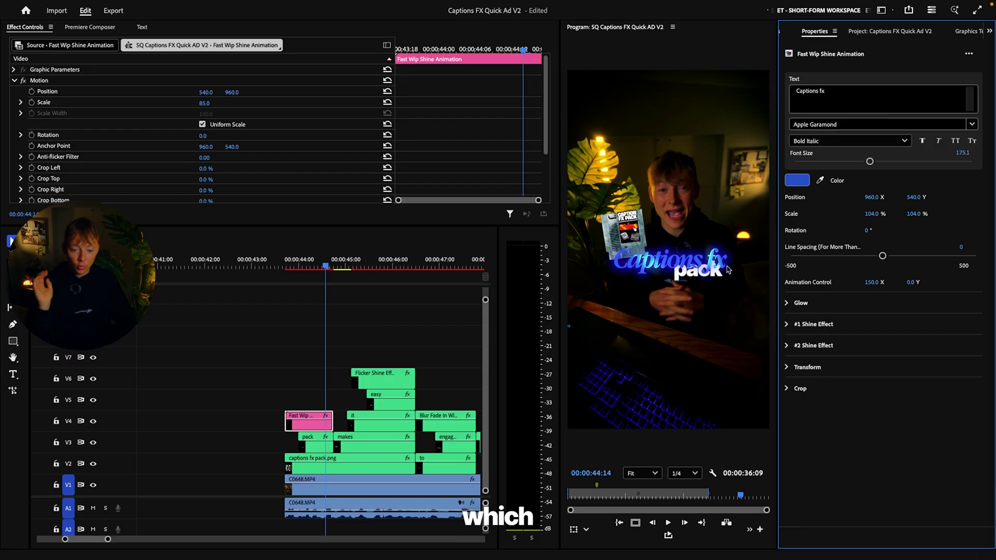
pyautogui.moveTo(210, 105); pyautogui.dragTo(219, 104)
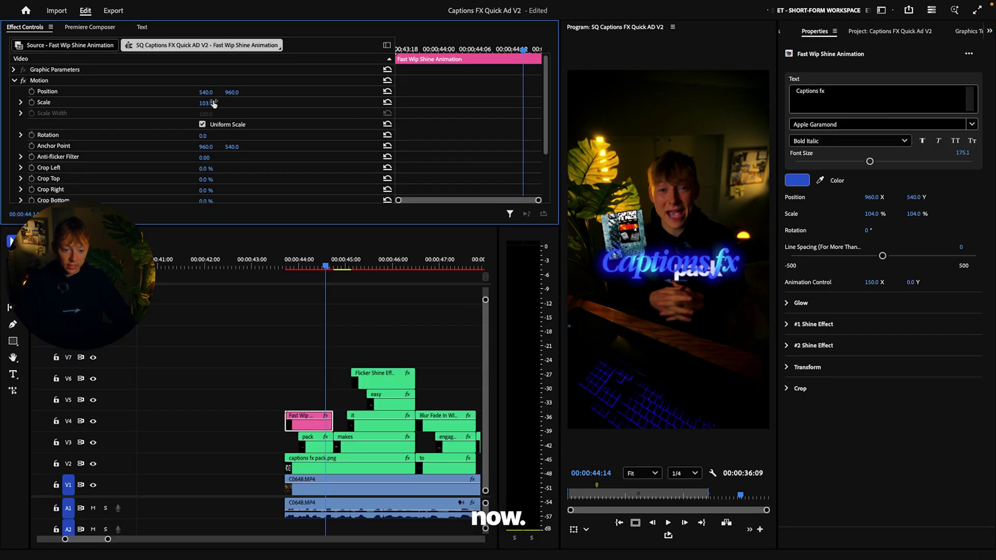
pyautogui.click(823, 93)
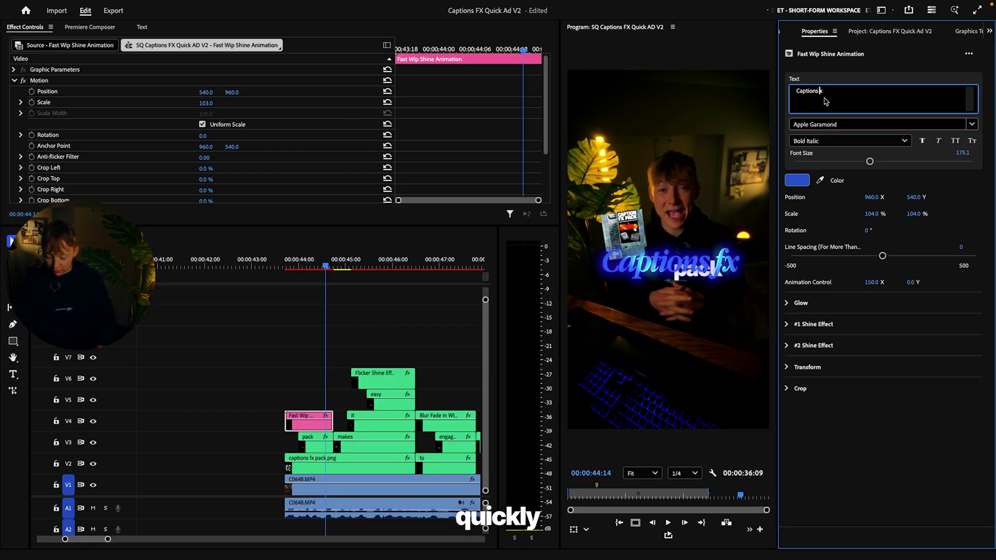
pyautogui.click(364, 338)
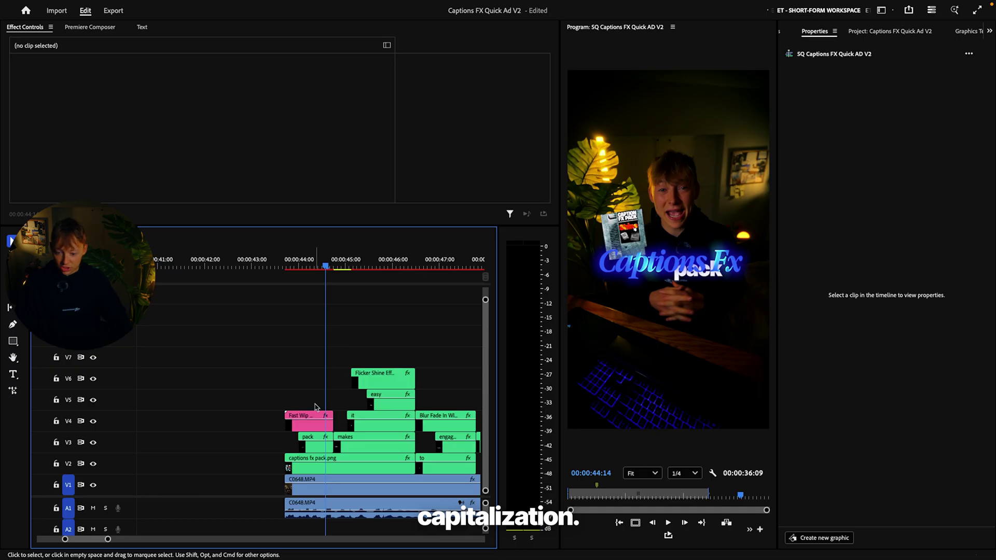
pyautogui.click(310, 415)
pyautogui.moveTo(232, 92); pyautogui.dragTo(211, 91)
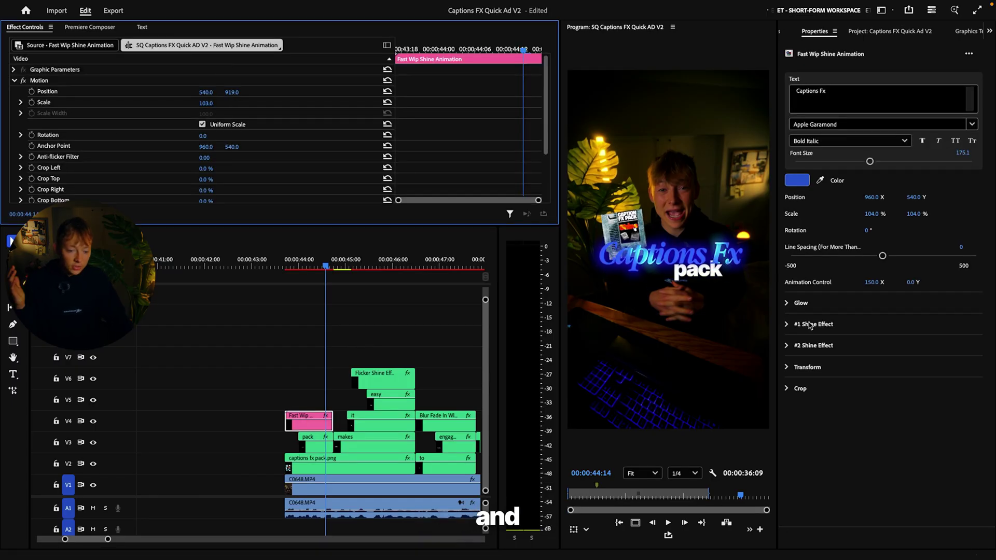
# - Lower the title's glow radius from 57 to 50 and reveal the #1 Shine Effect settings
pyautogui.click(787, 304)
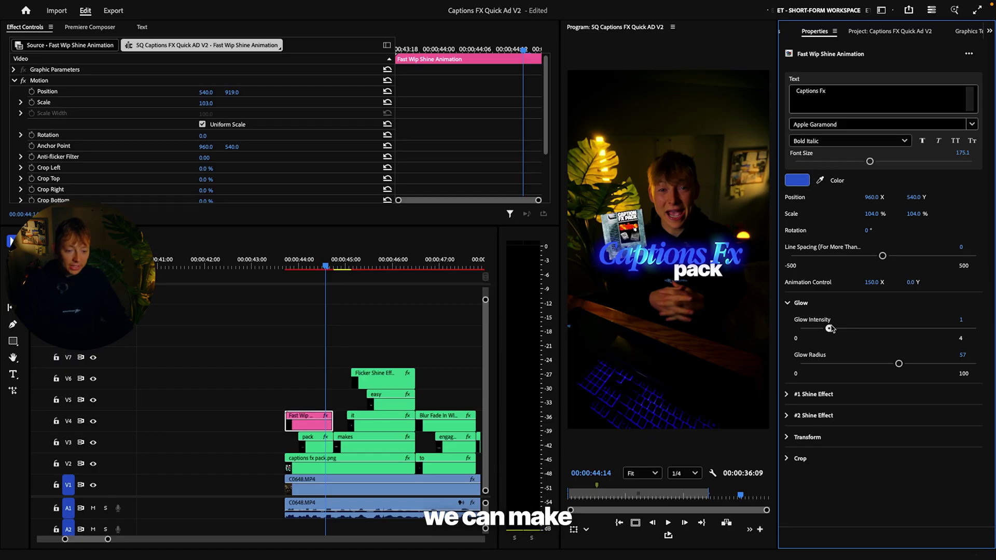
pyautogui.moveTo(856, 328); pyautogui.dragTo(852, 328)
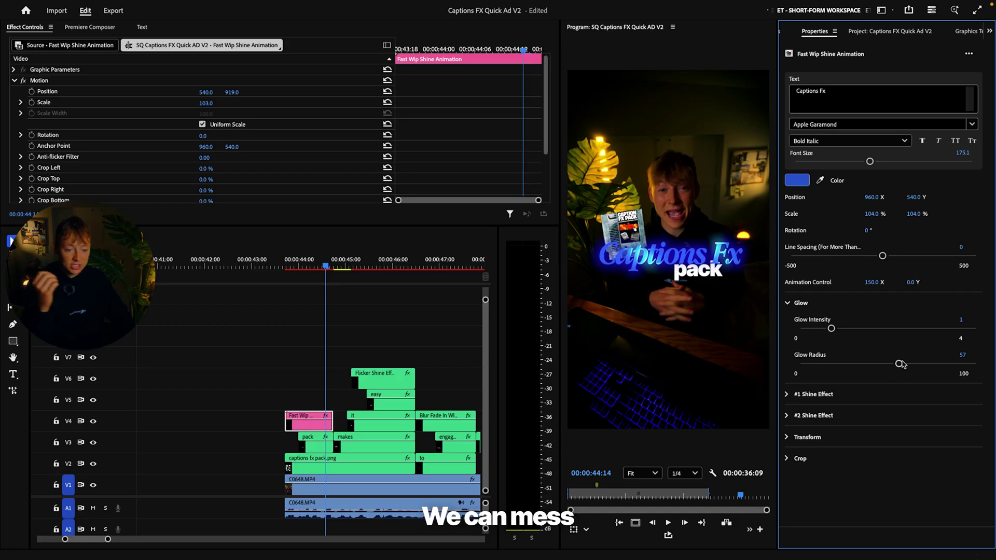
pyautogui.moveTo(858, 365); pyautogui.dragTo(853, 367)
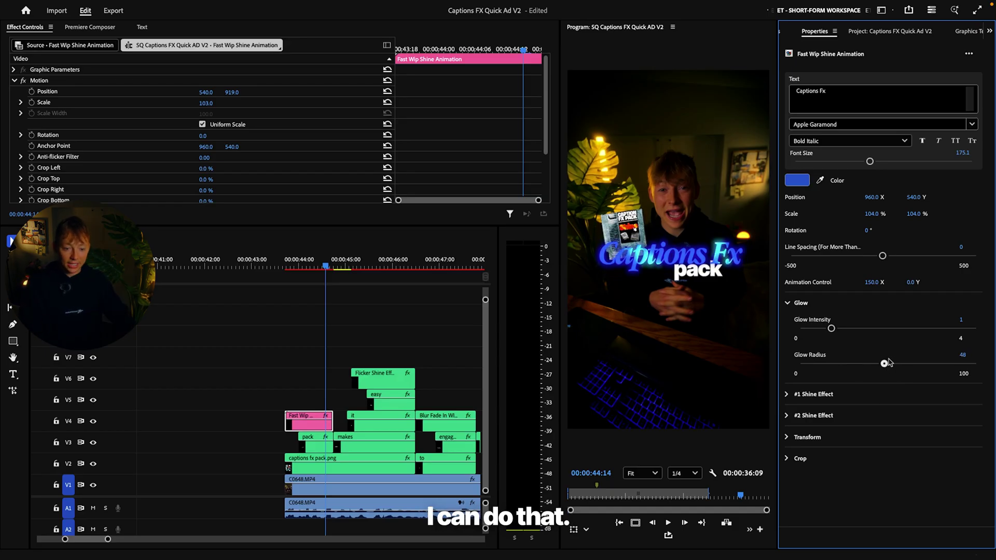
pyautogui.moveTo(888, 362); pyautogui.dragTo(896, 358)
pyautogui.click(787, 394)
pyautogui.scroll(-5, 914, 315)
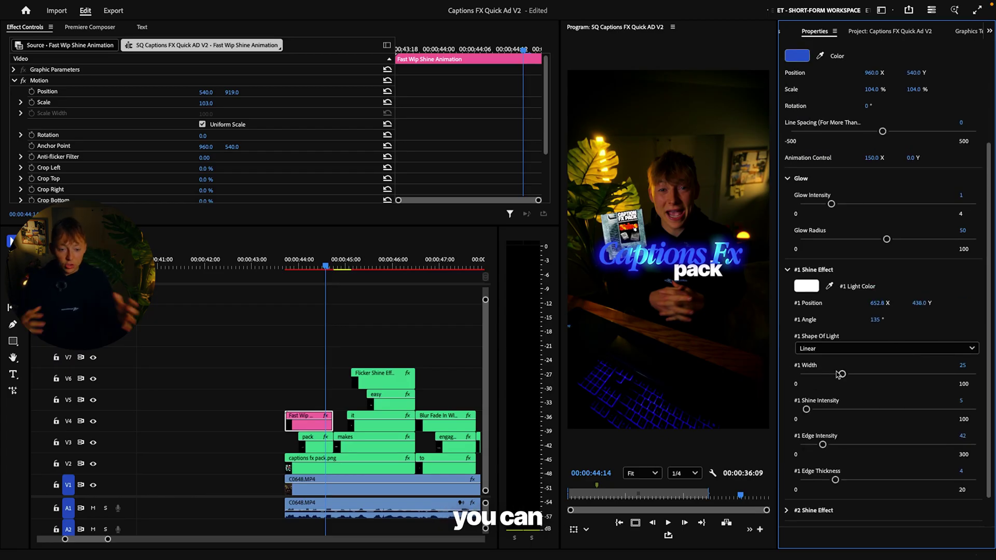
# - Test the #1 shine width slider, settle on 16, and collapse the shine settings
pyautogui.moveTo(799, 374); pyautogui.dragTo(905, 374)
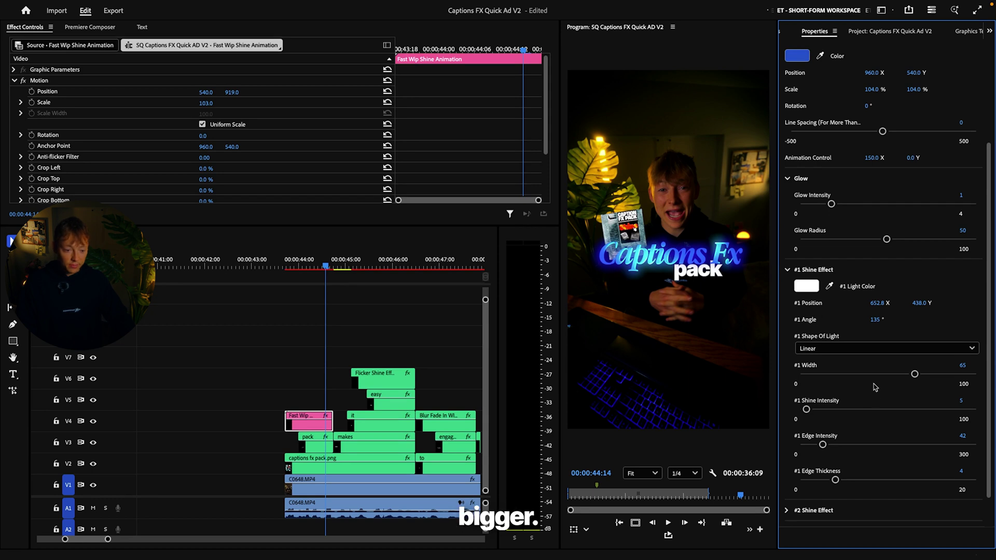
pyautogui.moveTo(915, 374); pyautogui.dragTo(799, 374)
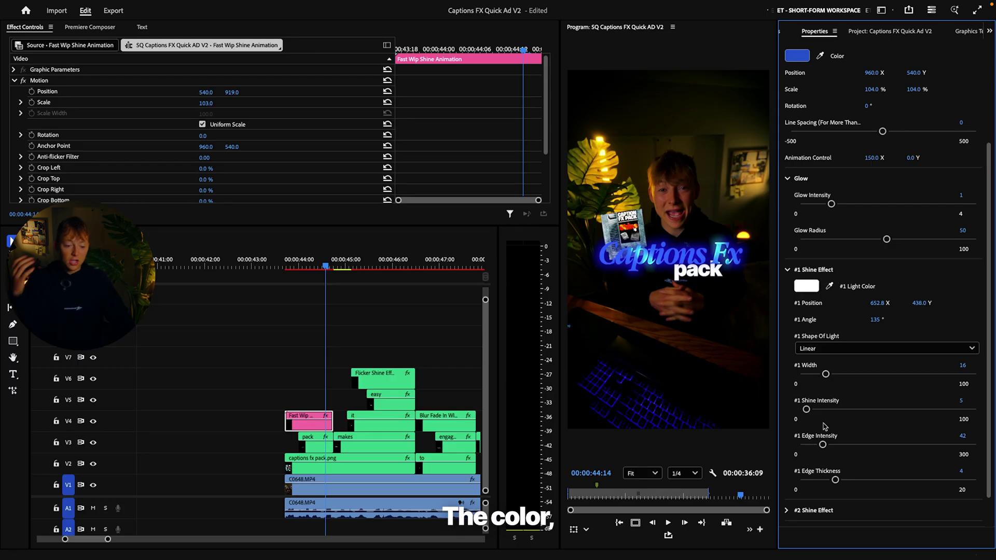
pyautogui.click(787, 270)
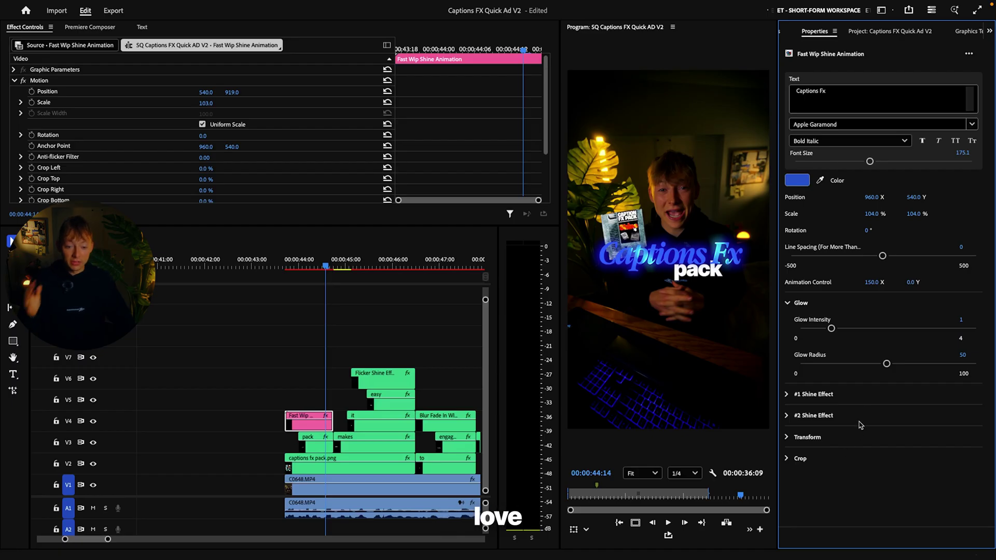
pyautogui.click(419, 320)
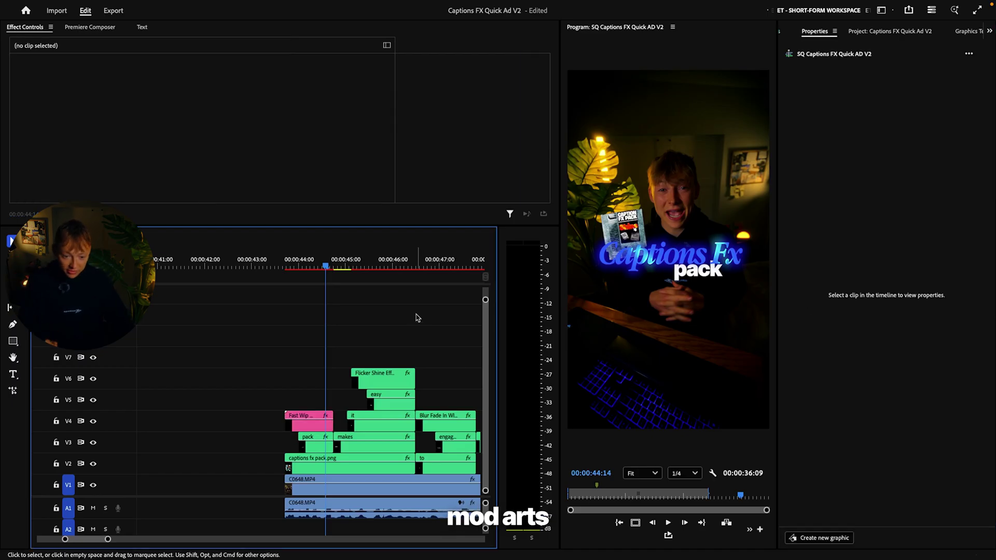
# - Search effects for 'drop', apply TR - Drop Shadow to the Captions Fx clip, and preview it
pyautogui.click(319, 421)
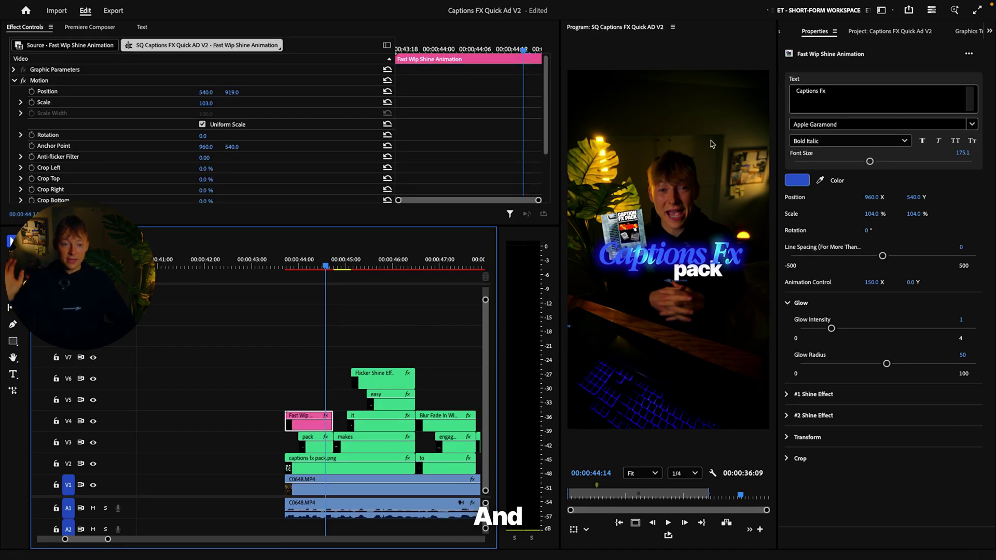
pyautogui.hotkey('shift', '7')
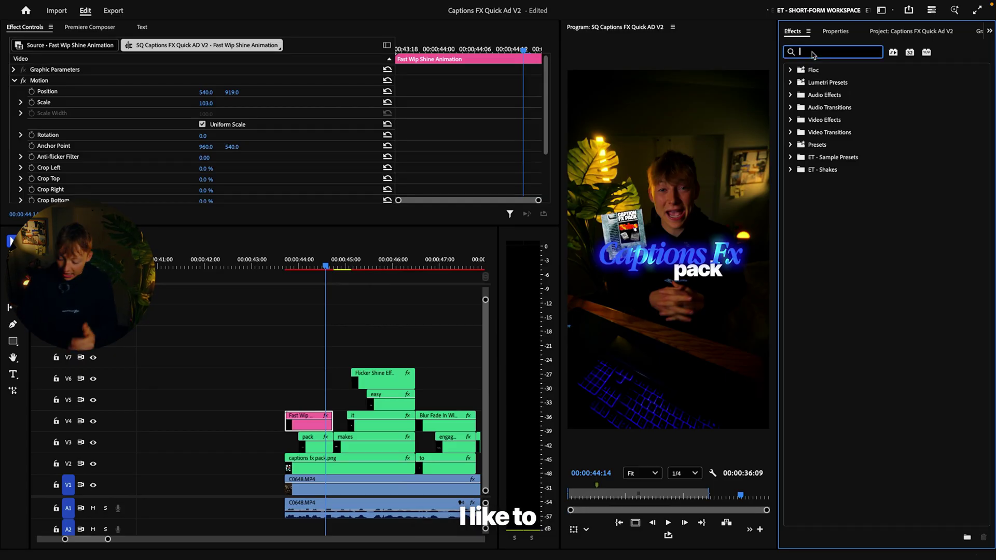
pyautogui.write('drop')
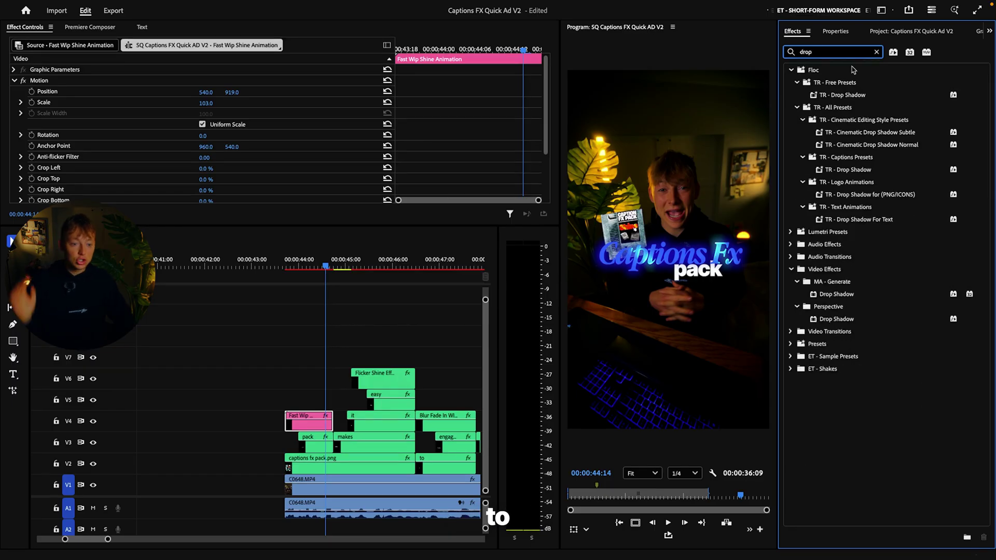
pyautogui.moveTo(839, 96); pyautogui.dragTo(263, 465)
pyautogui.moveTo(298, 423); pyautogui.dragTo(298, 423)
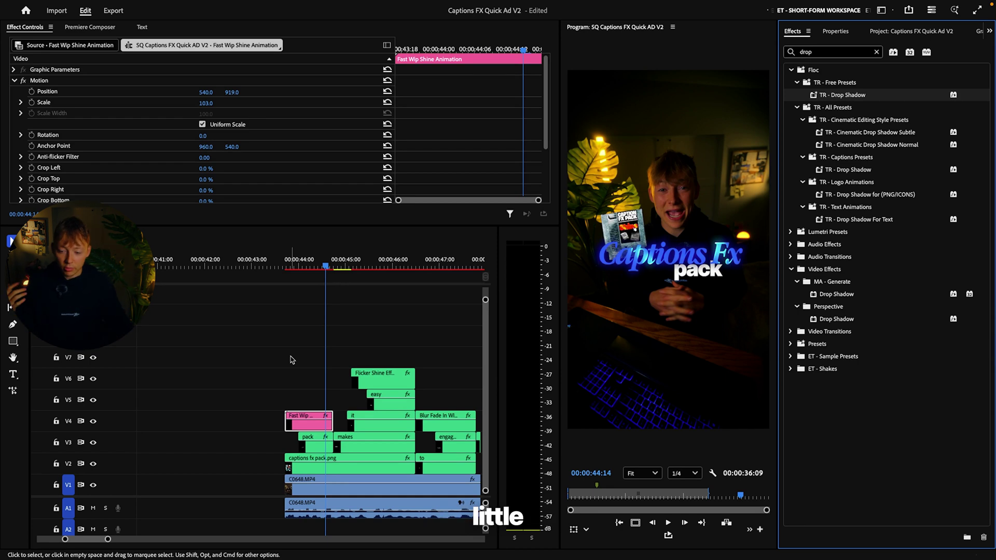
pyautogui.moveTo(307, 257)
pyautogui.mouseDown()
pyautogui.moveTo(283, 262)
pyautogui.moveTo(307, 262)
pyautogui.mouseUp()
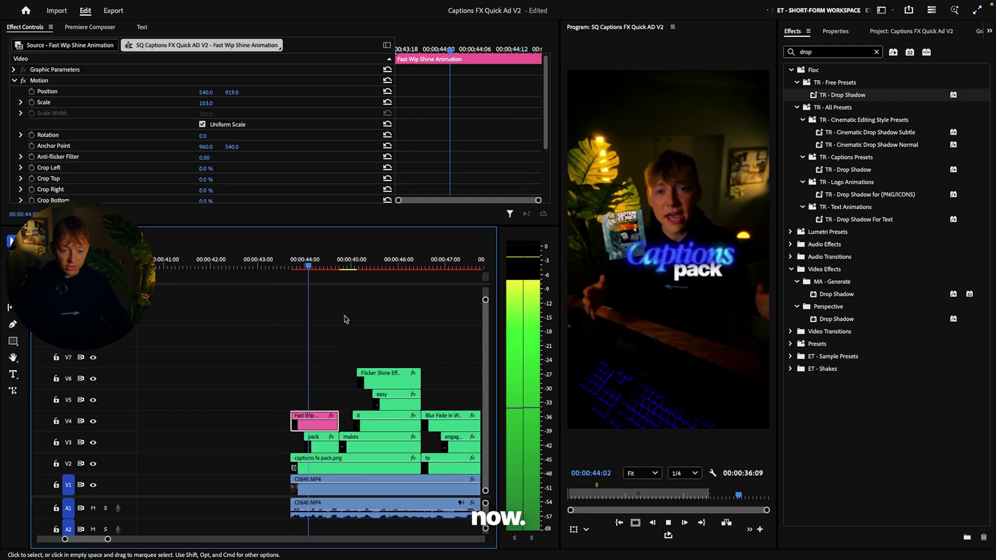
pyautogui.hscroll(1, 440, 322)
# - Hide track V4 and play back the 'pack' caption on its own
pyautogui.click(370, 295)
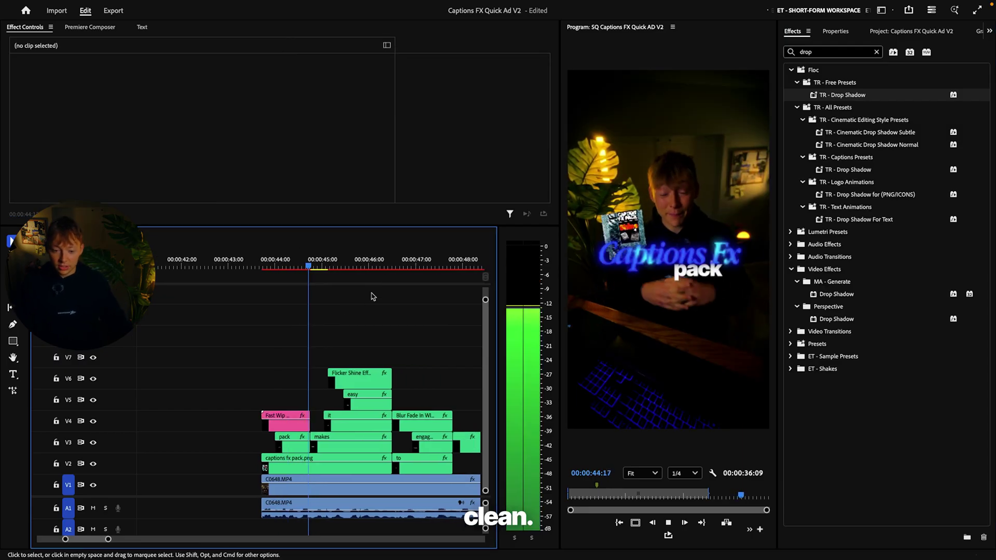
pyautogui.hscroll(1, 372, 295)
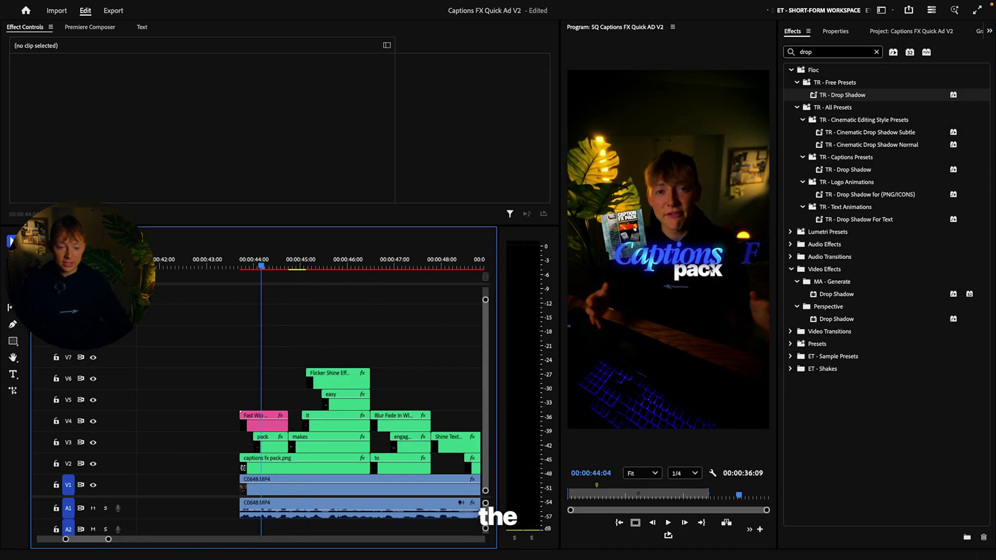
pyautogui.click(94, 421)
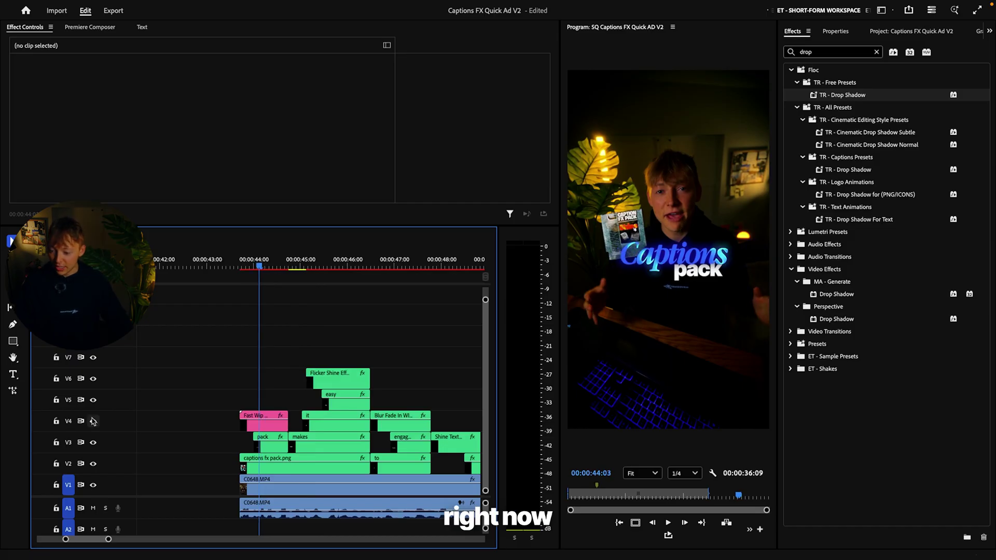
pyautogui.click(244, 265)
pyautogui.press('space')
pyautogui.press('space')
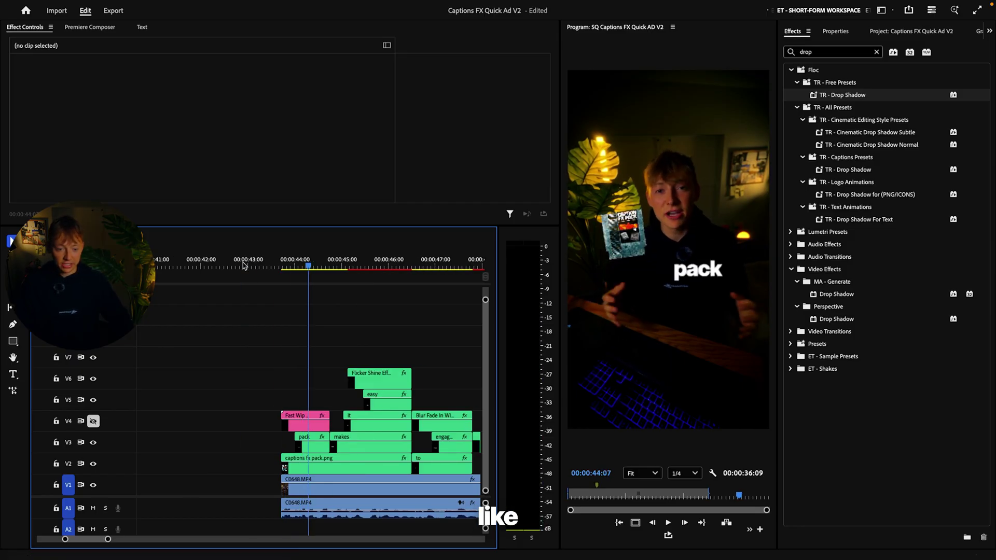
# - Clear the Effects search and open Floc > TR - All Presets > TR - Captions Presets
pyautogui.click(876, 52)
pyautogui.click(791, 70)
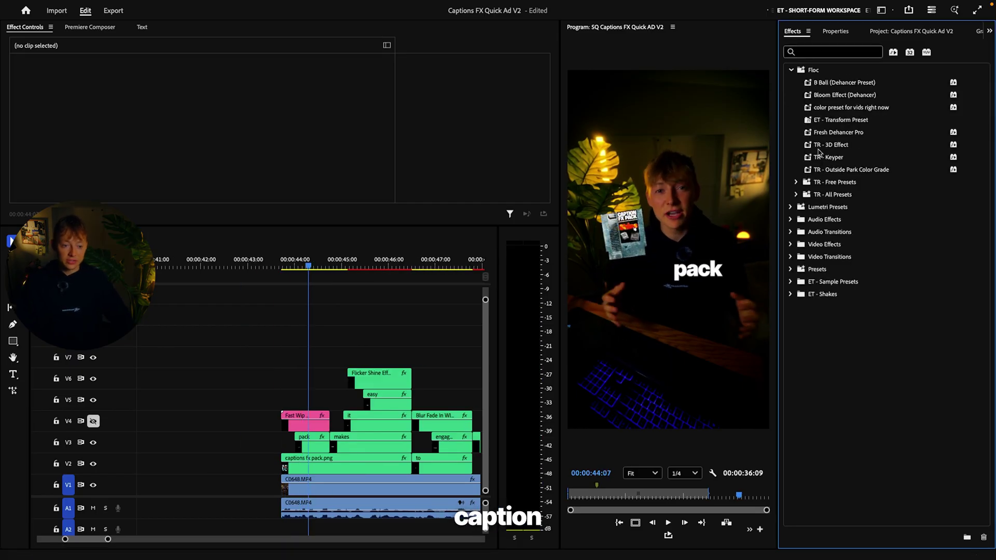
pyautogui.click(796, 194)
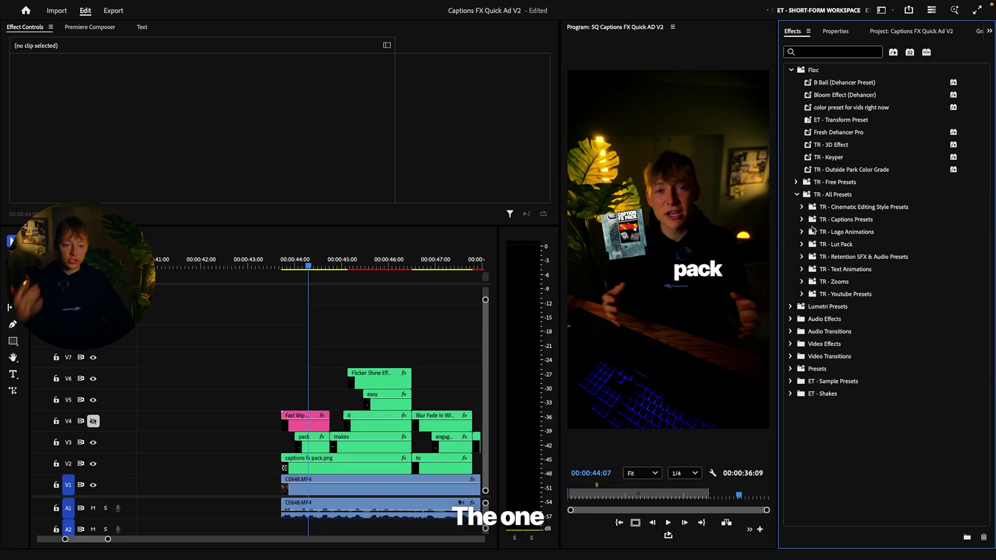
pyautogui.click(802, 219)
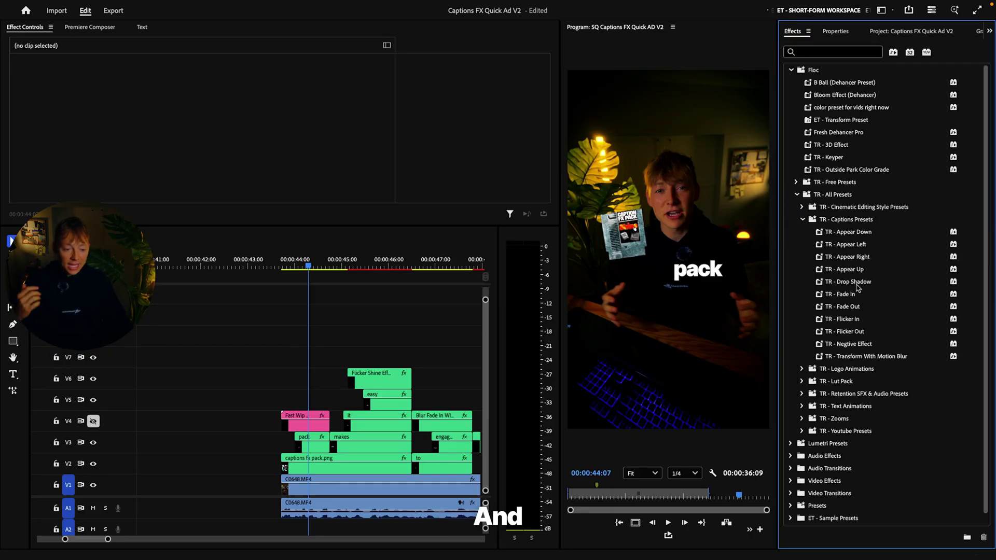
pyautogui.click(861, 233)
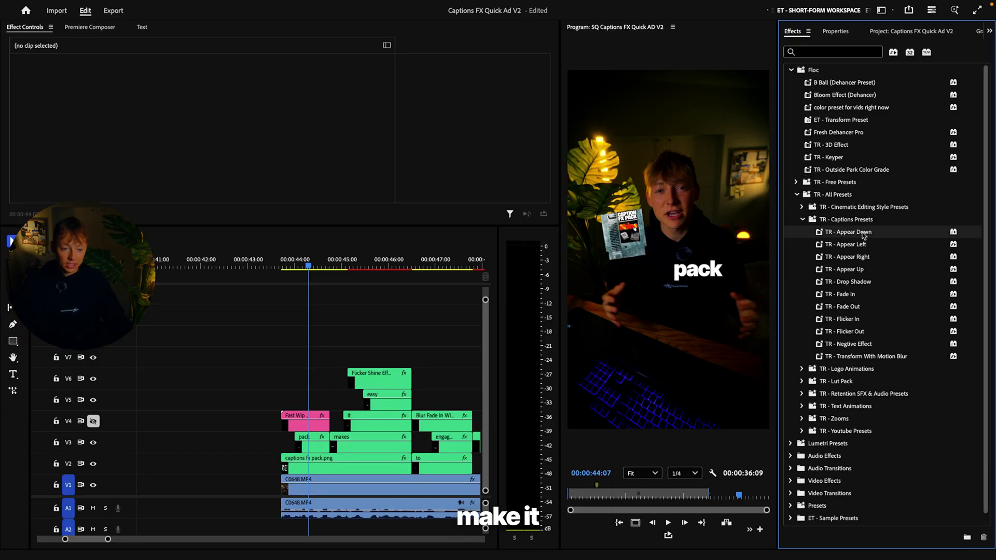
# - Apply the TR - Appear Down preset to the 'pack' caption and preview its blur-in
pyautogui.moveTo(863, 236); pyautogui.dragTo(311, 443)
pyautogui.click(285, 268)
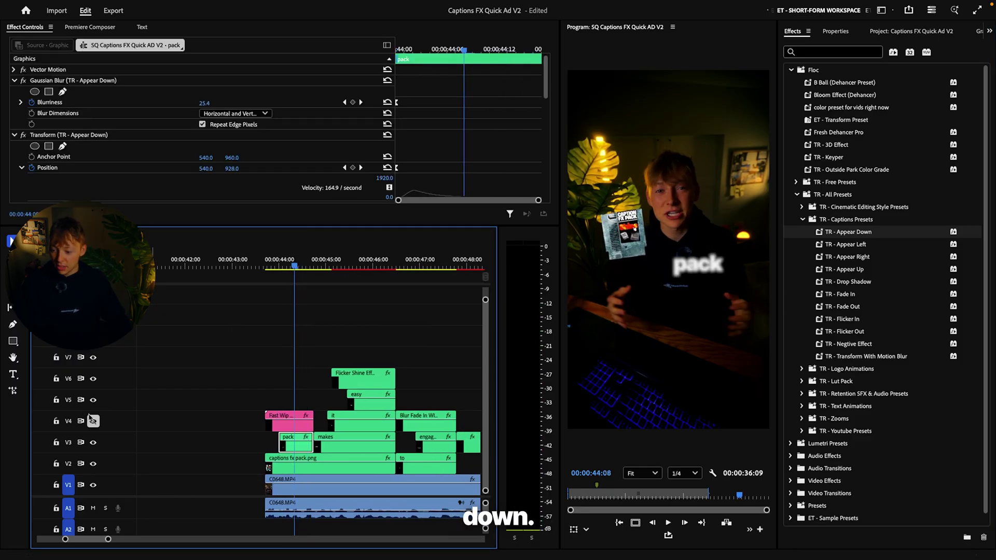
pyautogui.press('space')
# - Zoom the timeline out, return the playhead to 43:16 and replay the reel
pyautogui.press('-')
pyautogui.click(255, 263)
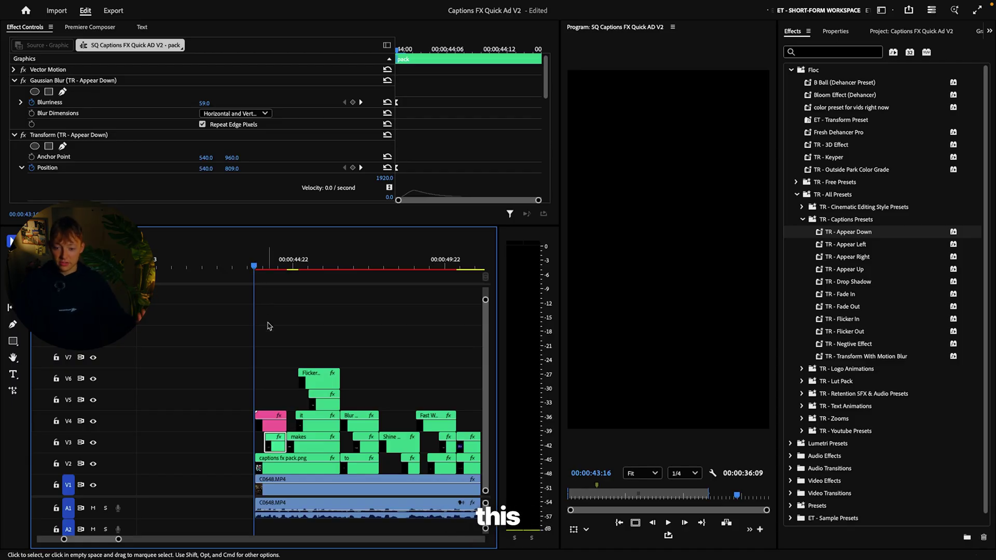
pyautogui.press('-')
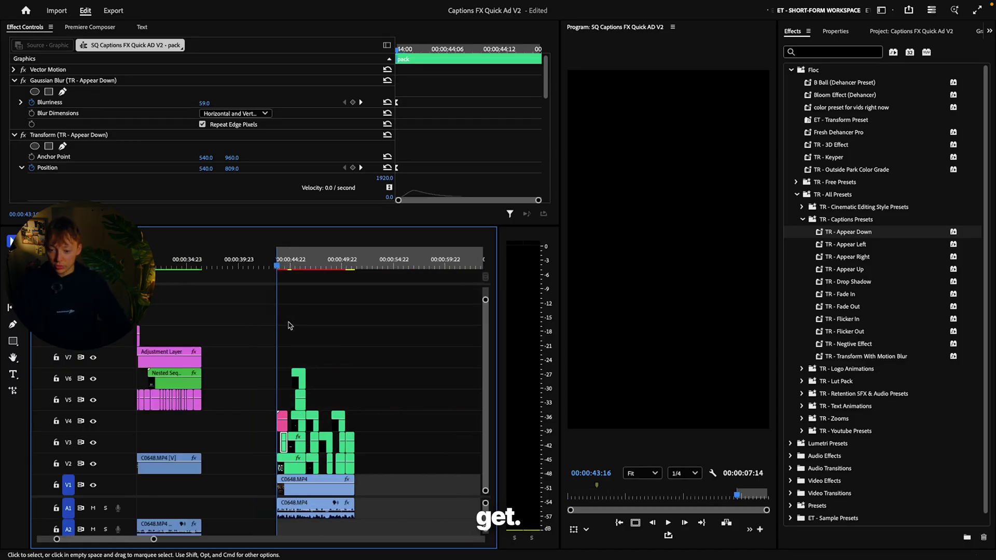
pyautogui.press('space')
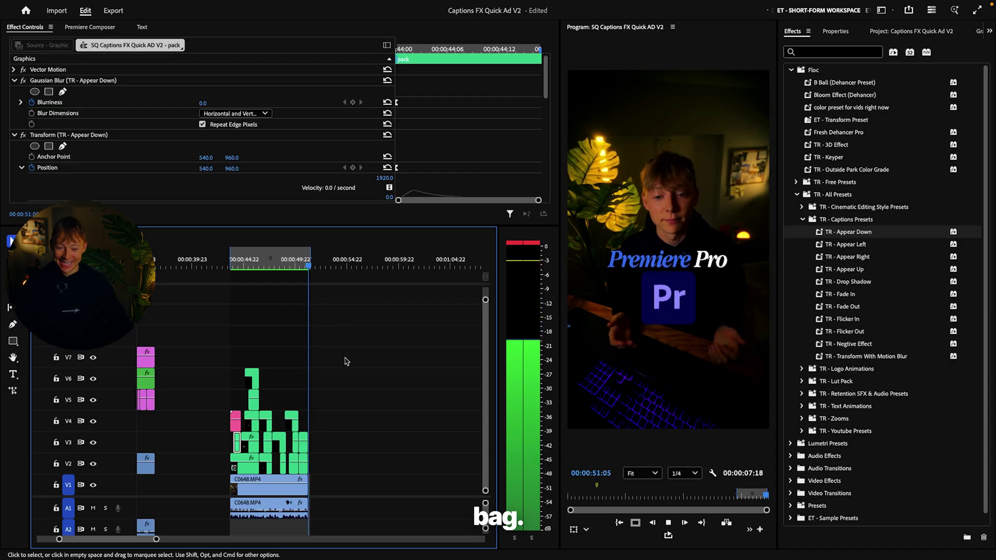
pyautogui.click(279, 267)
pyautogui.press('space')
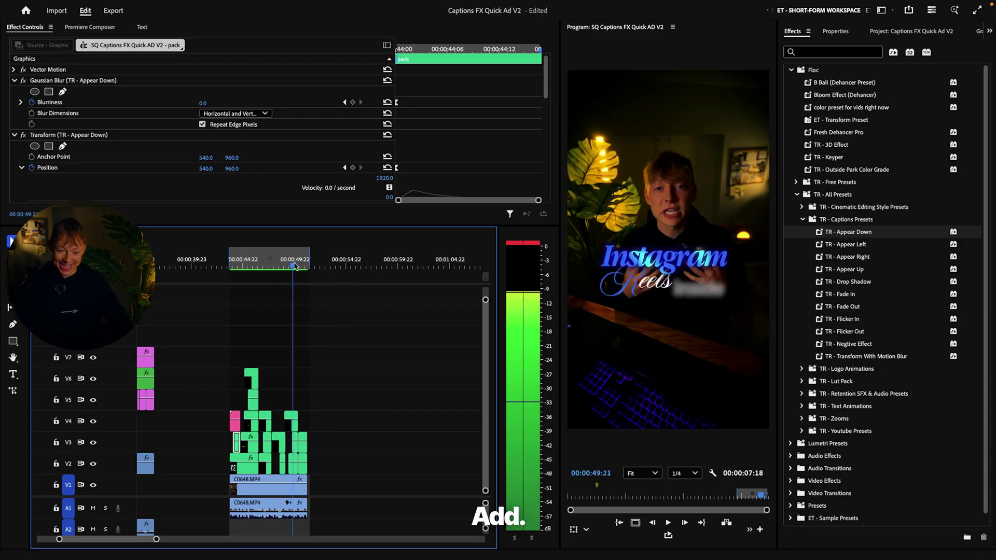